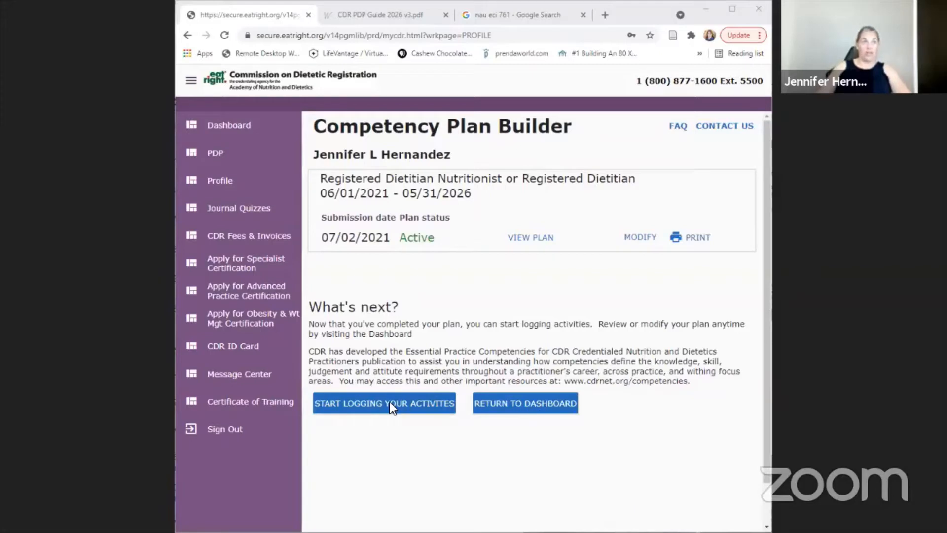
Start logging activities and add a new entry to the PDP Activity Log.
{"action": "left_click", "coordinate": [389, 403]}
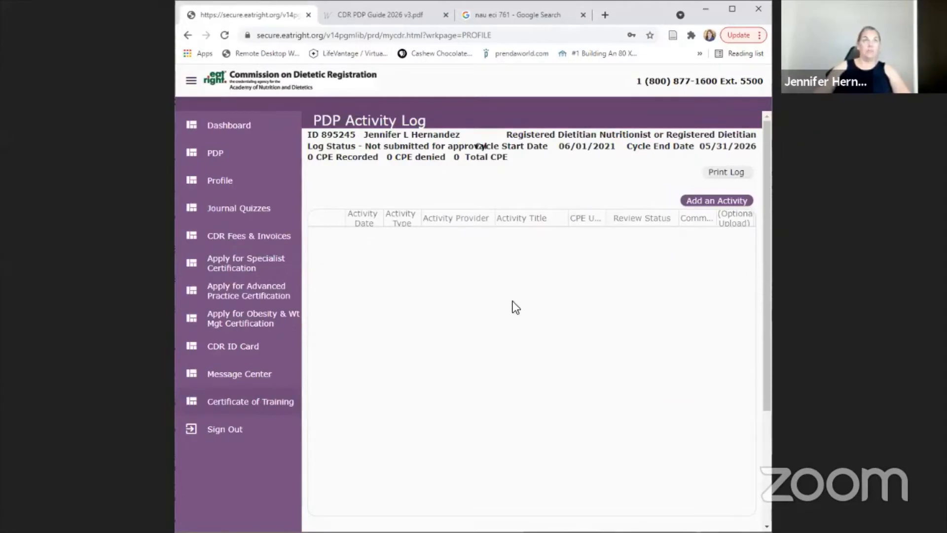
{"action": "left_click", "coordinate": [718, 201]}
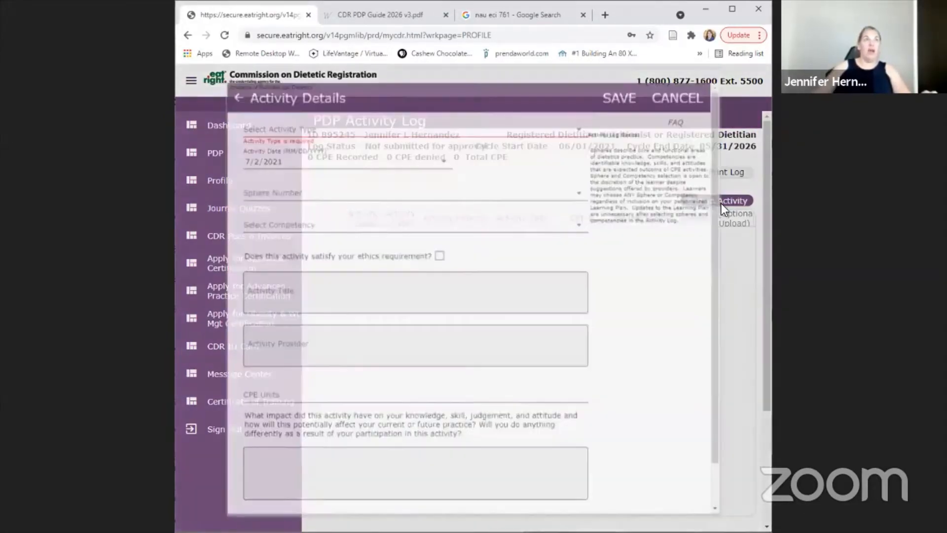
{"action": "left_click", "coordinate": [522, 119]}
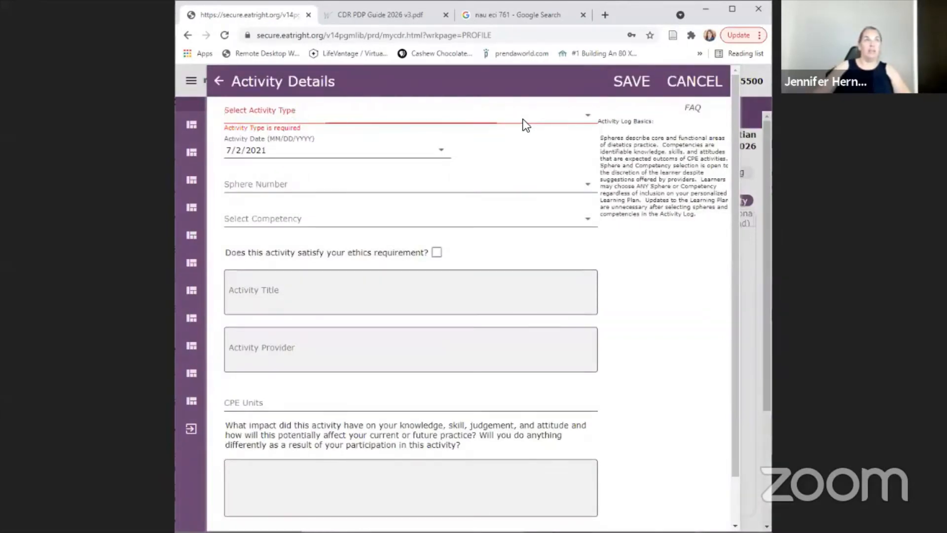
Check the activity types in the CDR PDP Guide and set the entry's activity type to 100 Academic Coursework.
{"action": "left_click", "coordinate": [395, 16]}
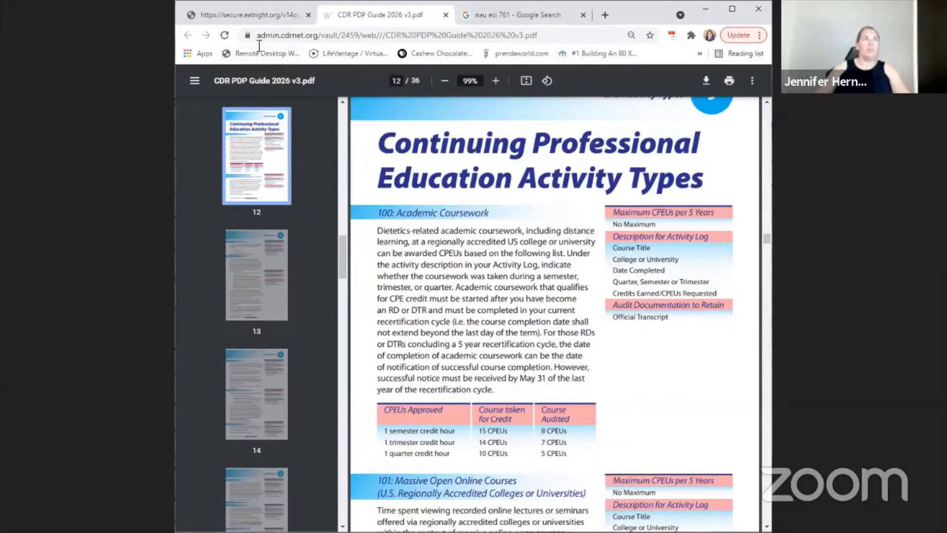
{"action": "left_click", "coordinate": [257, 15]}
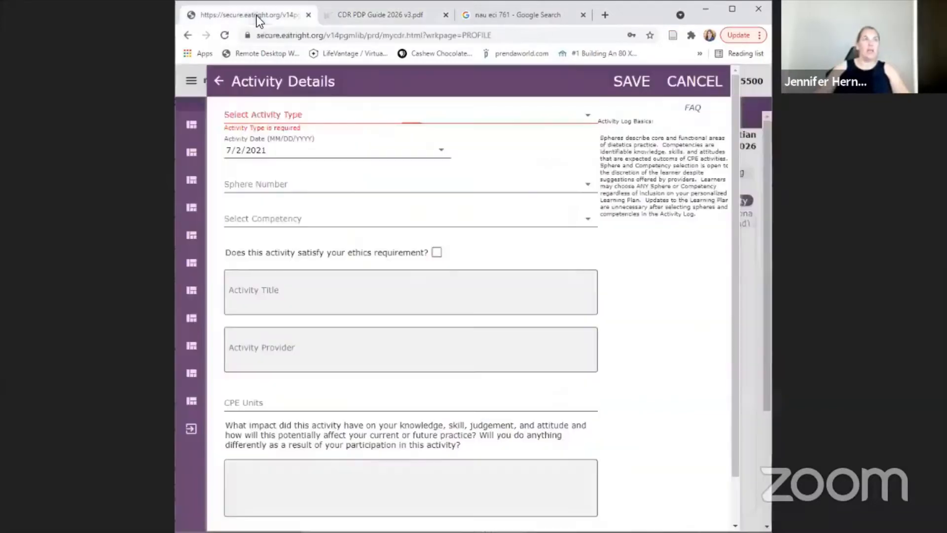
{"action": "left_click", "coordinate": [587, 114]}
{"action": "left_click", "coordinate": [257, 156]}
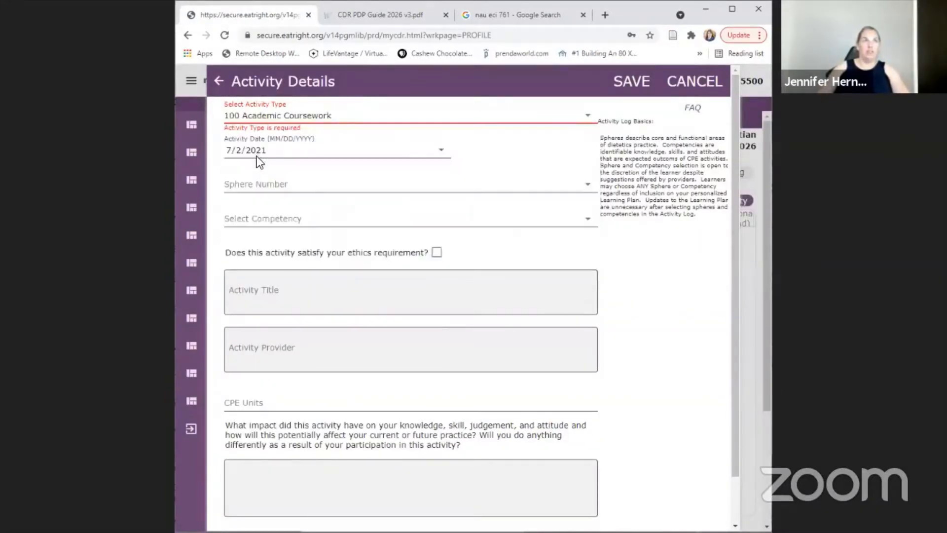
Set the activity date to 6/29/2021.
{"action": "left_click", "coordinate": [441, 151]}
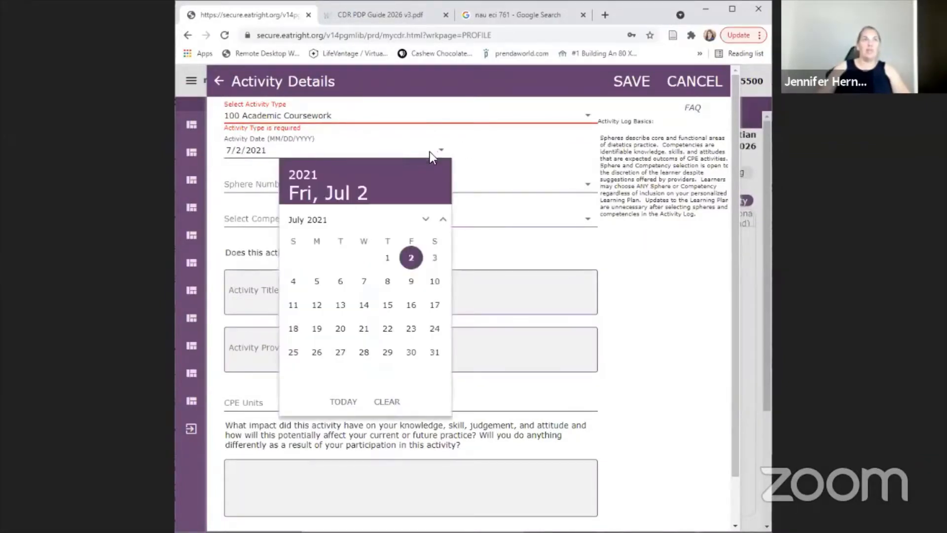
{"action": "left_click", "coordinate": [442, 220]}
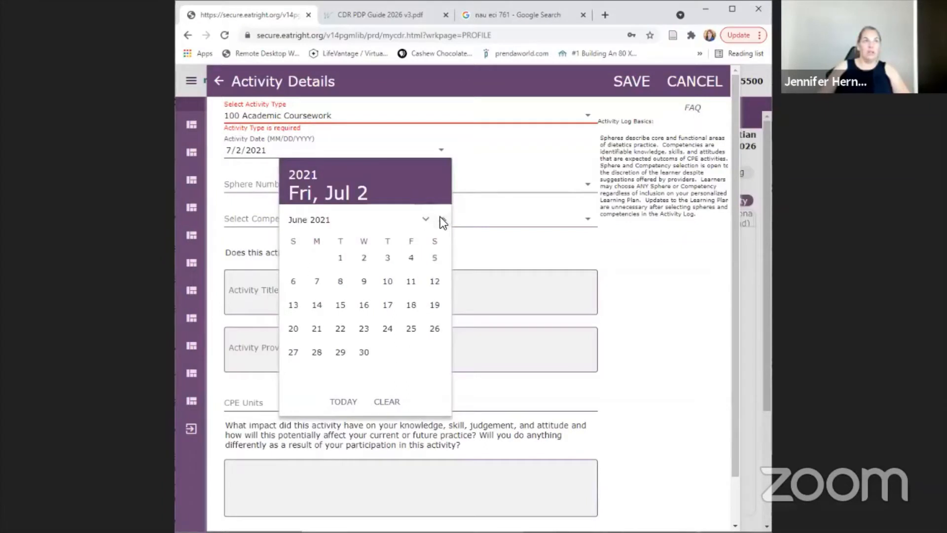
{"action": "left_click", "coordinate": [340, 353]}
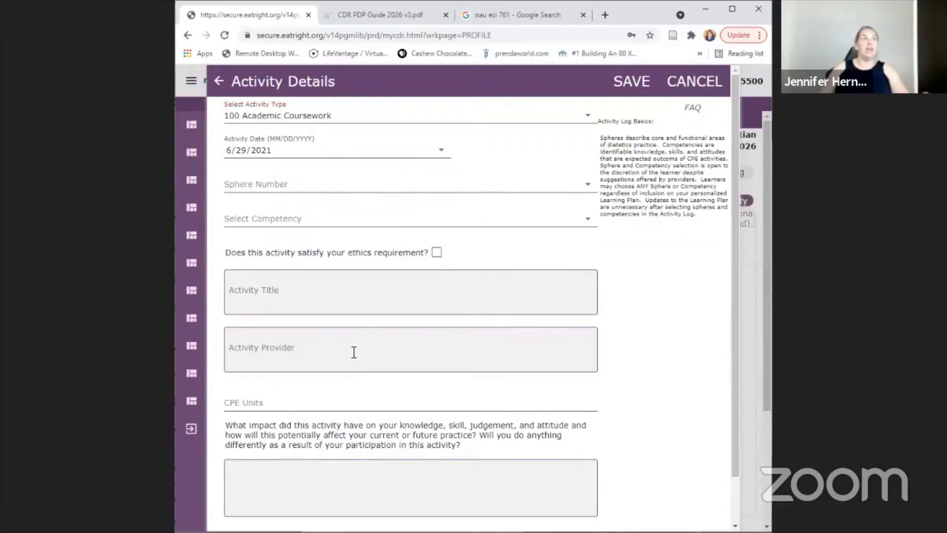
Set the activity's sphere to 9. Education and Counseling.
{"action": "left_click", "coordinate": [585, 184]}
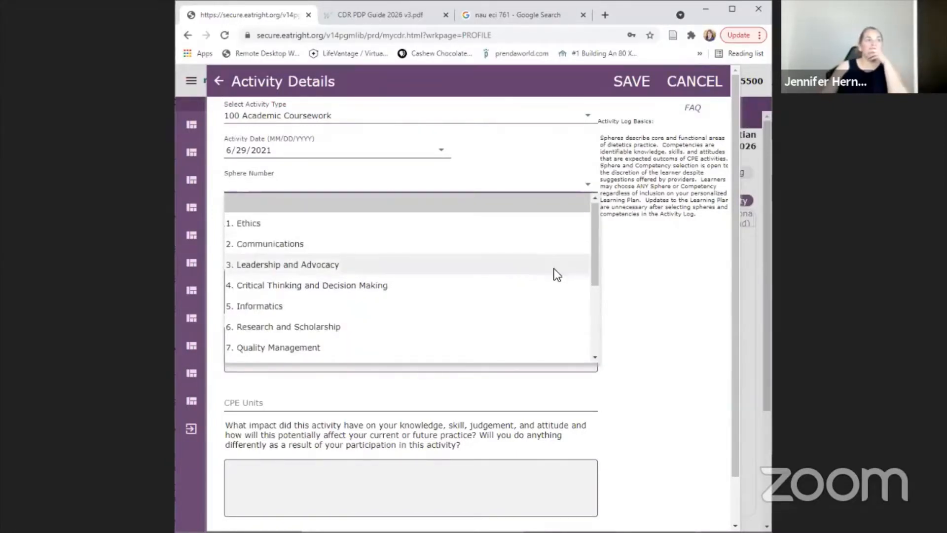
{"action": "scroll", "coordinate": [556, 273], "scroll_direction": "down", "scroll_amount": 3}
{"action": "left_click", "coordinate": [306, 279]}
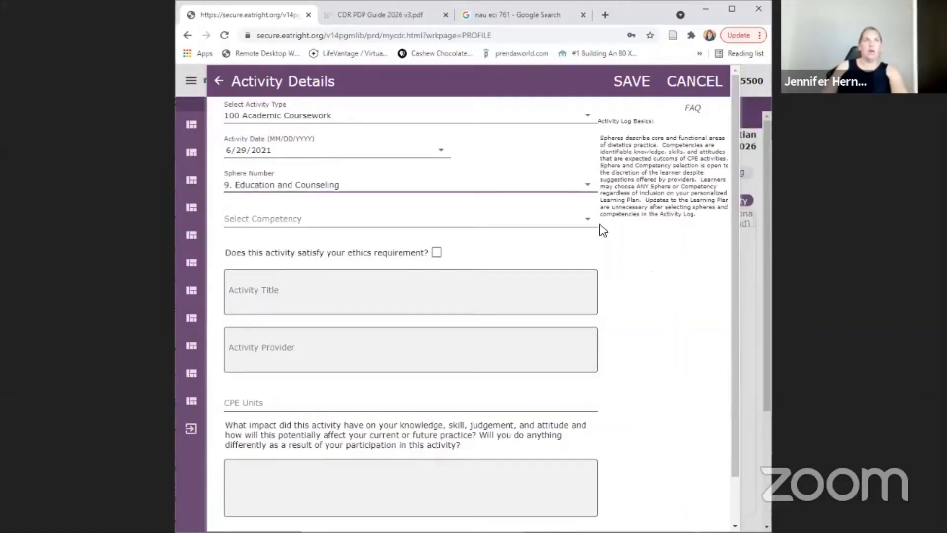
Review the available spheres and the competencies offered under Education and Counseling.
{"action": "left_click", "coordinate": [587, 186]}
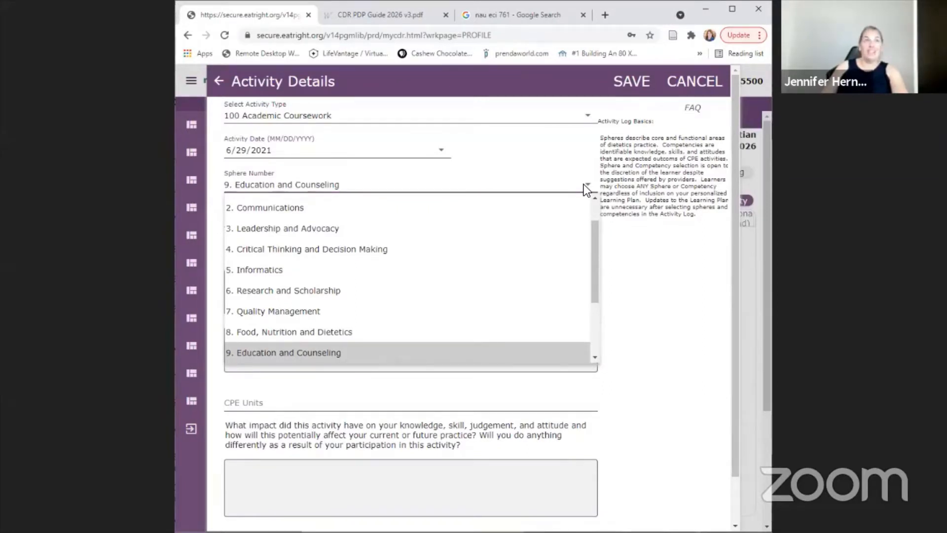
{"action": "left_click", "coordinate": [584, 185]}
{"action": "left_click", "coordinate": [584, 185]}
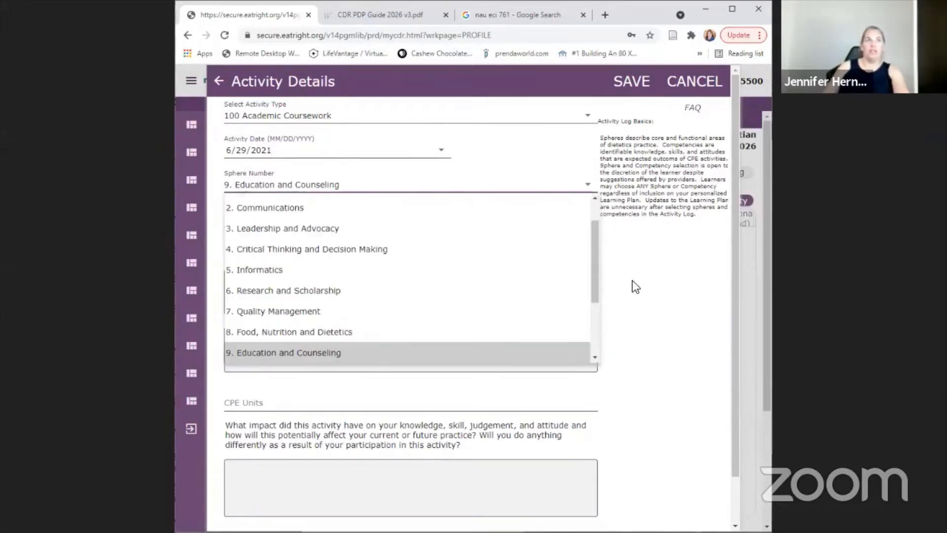
{"action": "left_click", "coordinate": [631, 286]}
{"action": "left_click", "coordinate": [588, 221]}
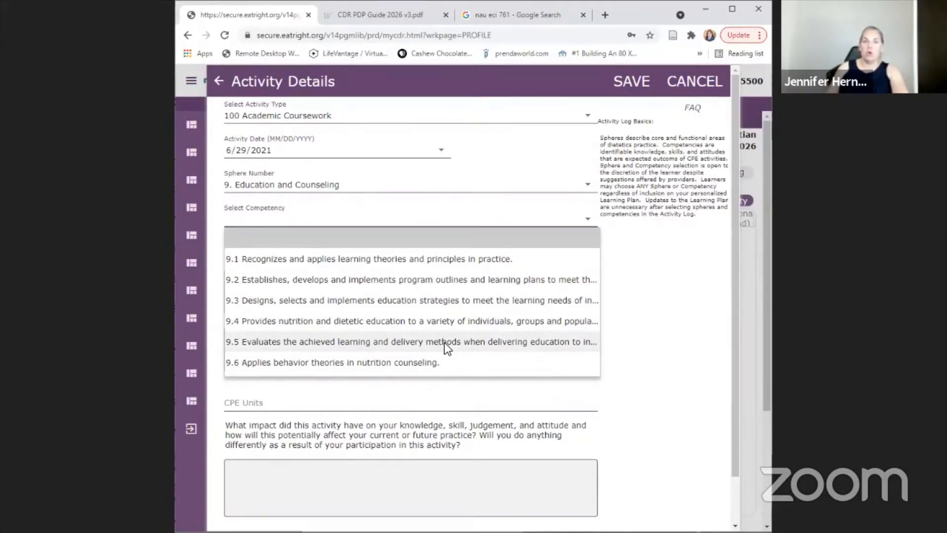
Switch the sphere to 5. Informatics and view its competencies.
{"action": "left_click", "coordinate": [585, 187]}
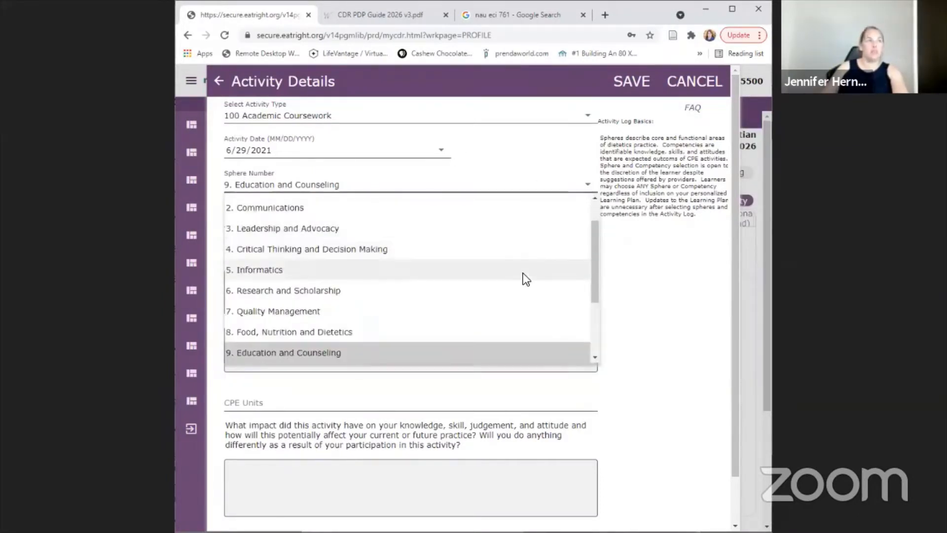
{"action": "left_click", "coordinate": [568, 273]}
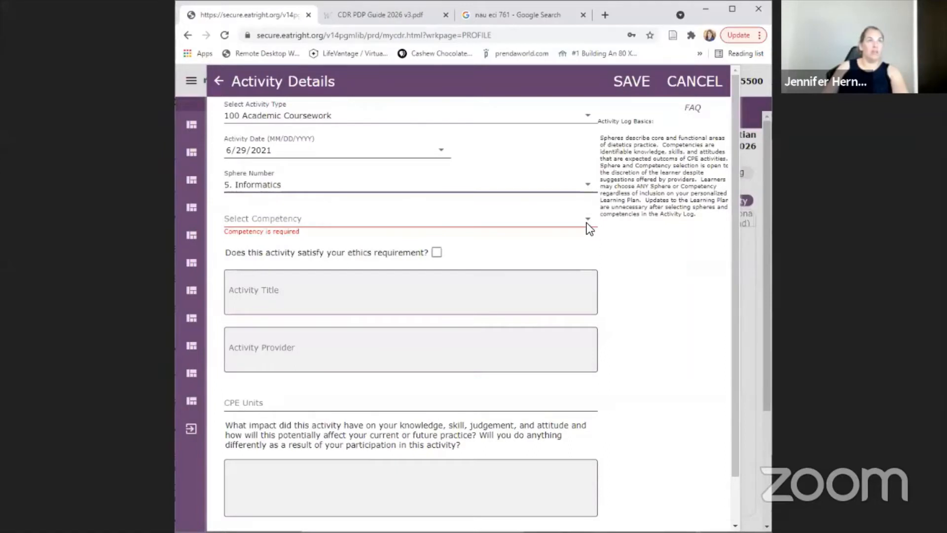
{"action": "left_click", "coordinate": [587, 222]}
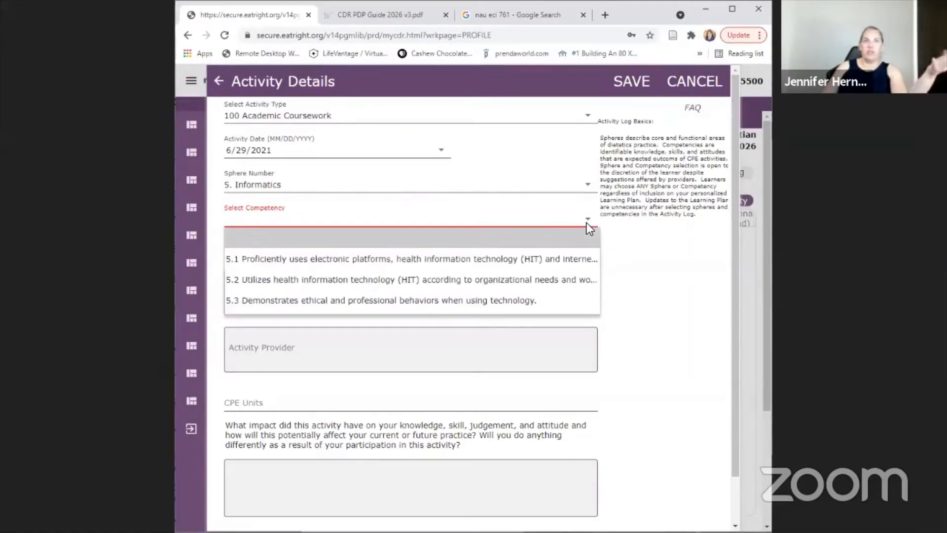
Set the sphere to 9. Education and Counseling and select competency 9.1 Recognizes and applies learning theories and principles in practice.
{"action": "left_click", "coordinate": [587, 184]}
{"action": "left_click", "coordinate": [587, 185]}
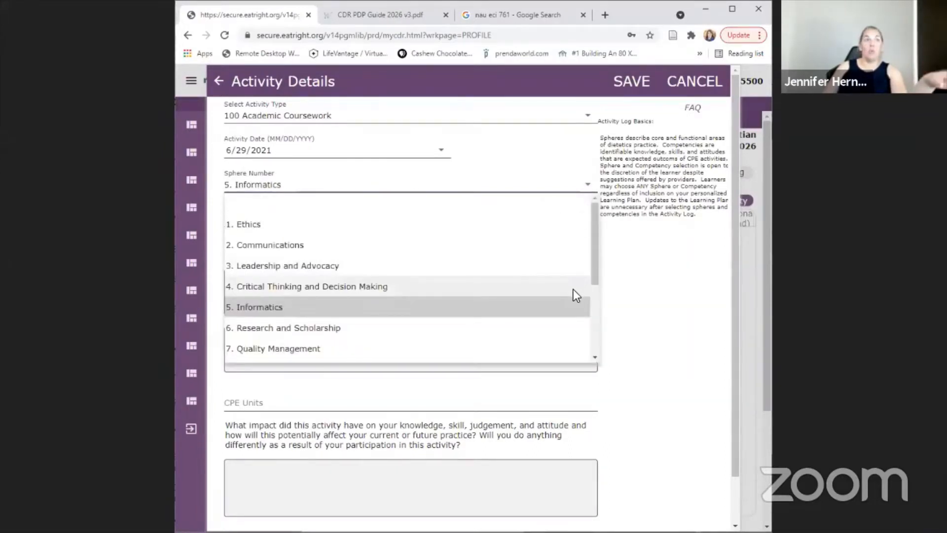
{"action": "scroll", "coordinate": [573, 291], "scroll_direction": "down", "scroll_amount": 3}
{"action": "left_click", "coordinate": [493, 280]}
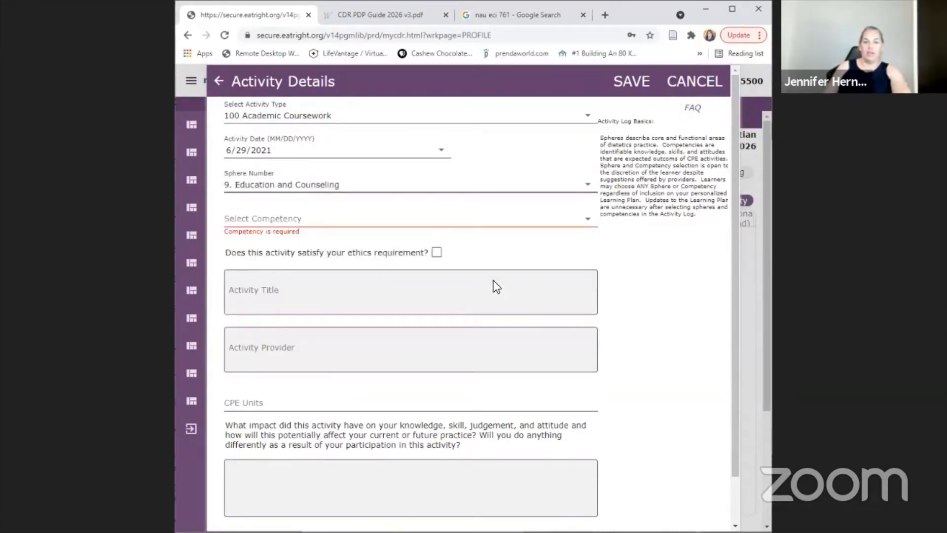
{"action": "left_click", "coordinate": [587, 218]}
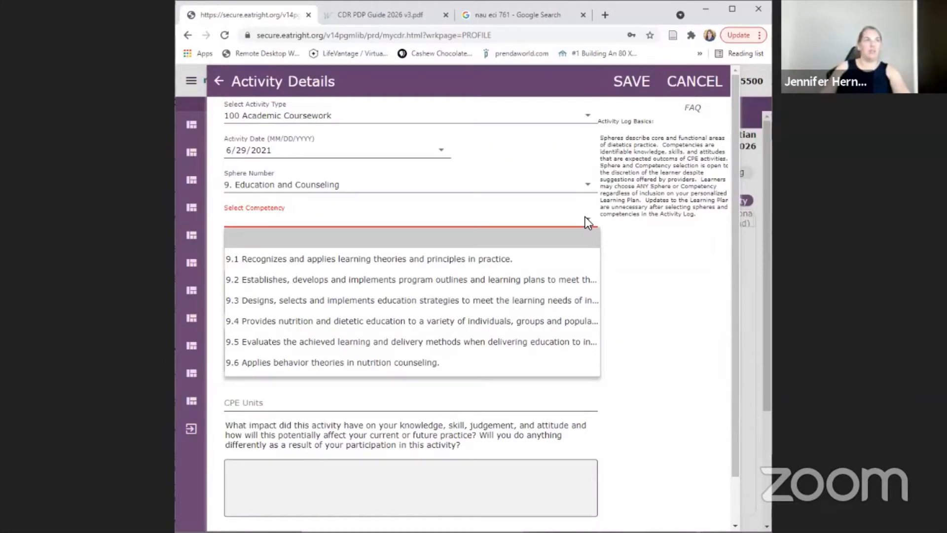
{"action": "left_click", "coordinate": [458, 259]}
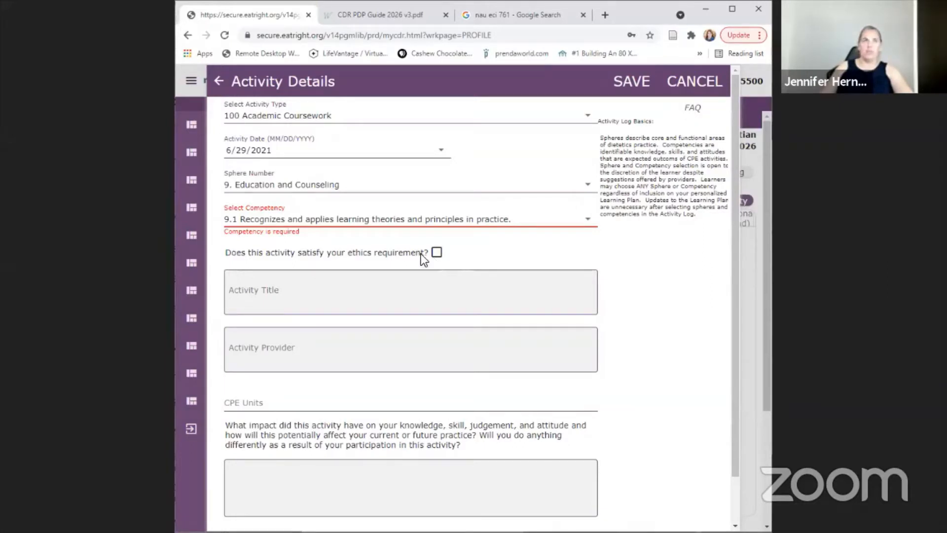
Check the guide's log description requirements and enter the activity title "ECI 761 - Advanced Seminar in Curriculum Problems".
{"action": "left_click", "coordinate": [338, 293]}
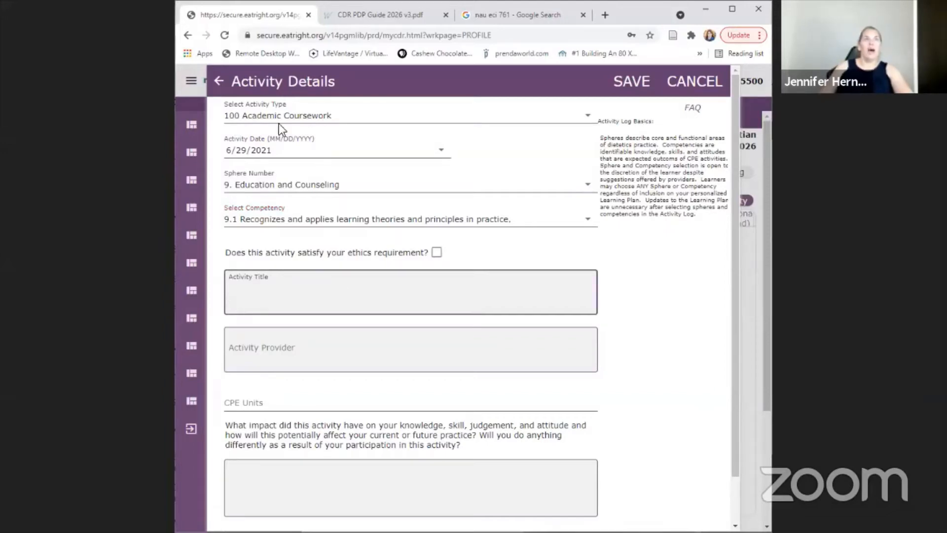
{"action": "left_click", "coordinate": [379, 15]}
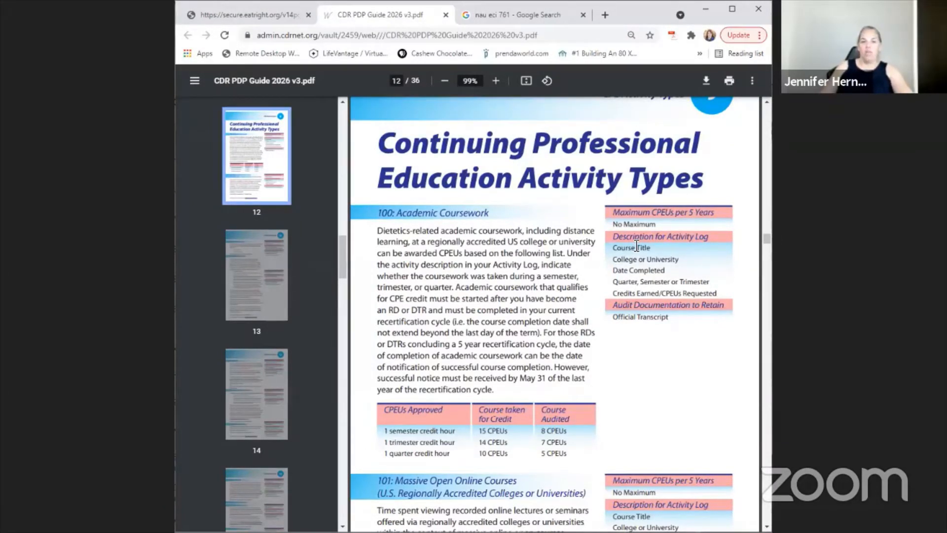
{"action": "left_click", "coordinate": [254, 16]}
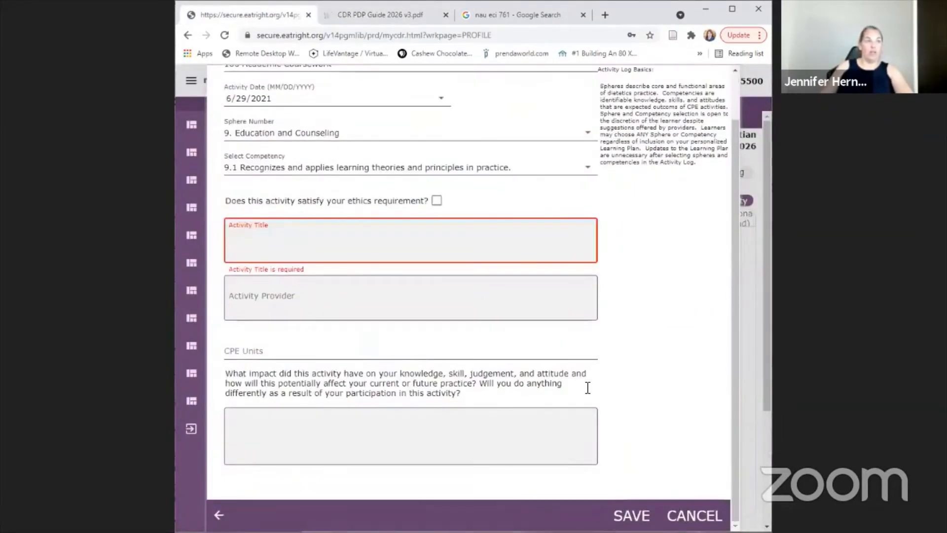
{"action": "left_click", "coordinate": [307, 287]}
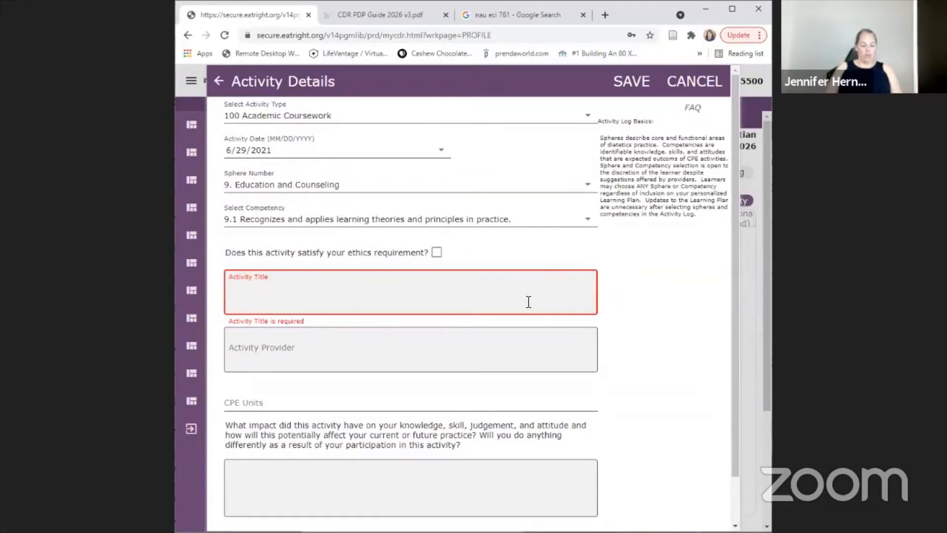
{"action": "type", "text": "ECI 76"}
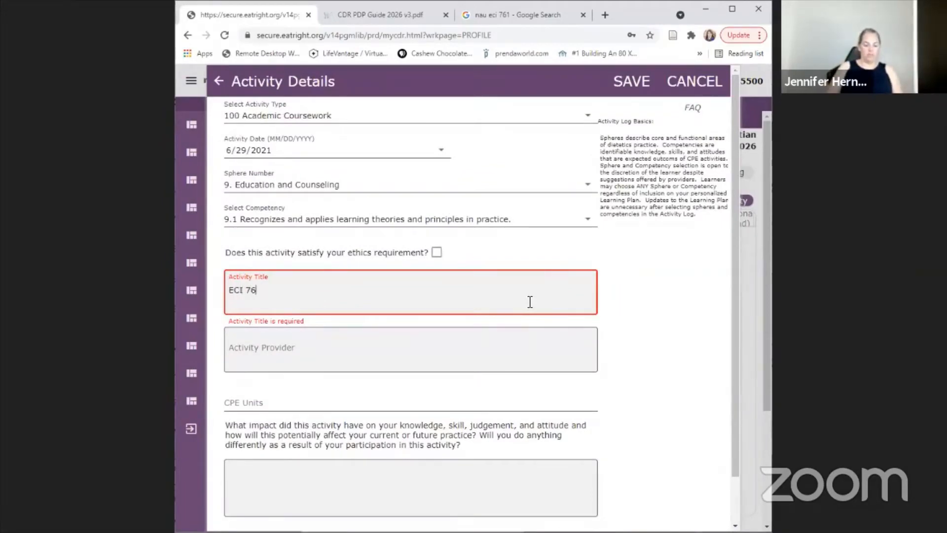
{"action": "type", "text": "1 - "}
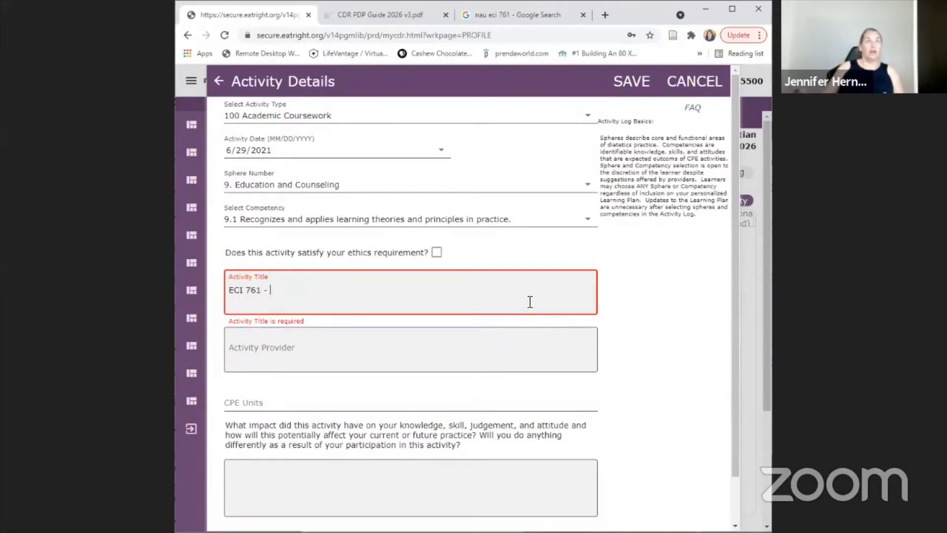
{"action": "type", "text": "Advanced Seminar in Curriculum Problems"}
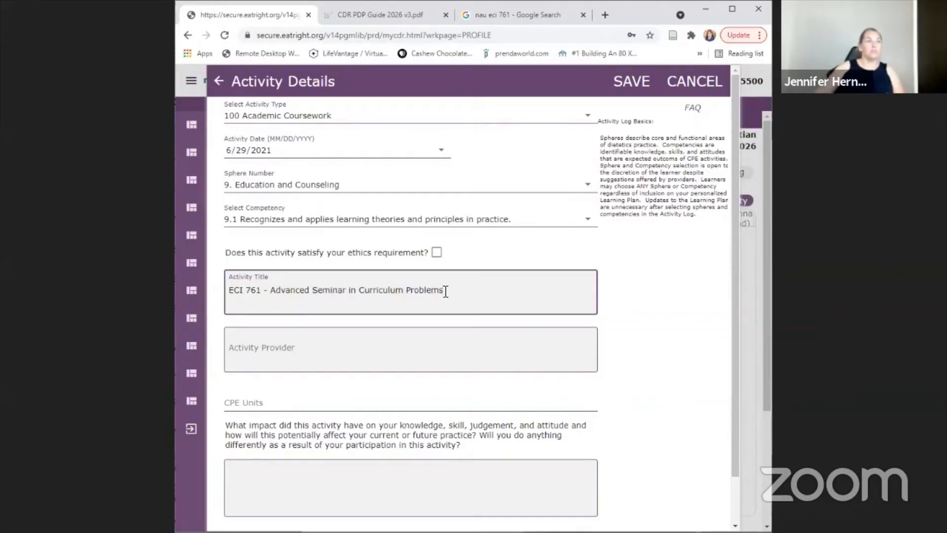
Enter "Northern Arizona University" as the activity provider.
{"action": "left_click", "coordinate": [390, 352]}
{"action": "type", "text": "No"}
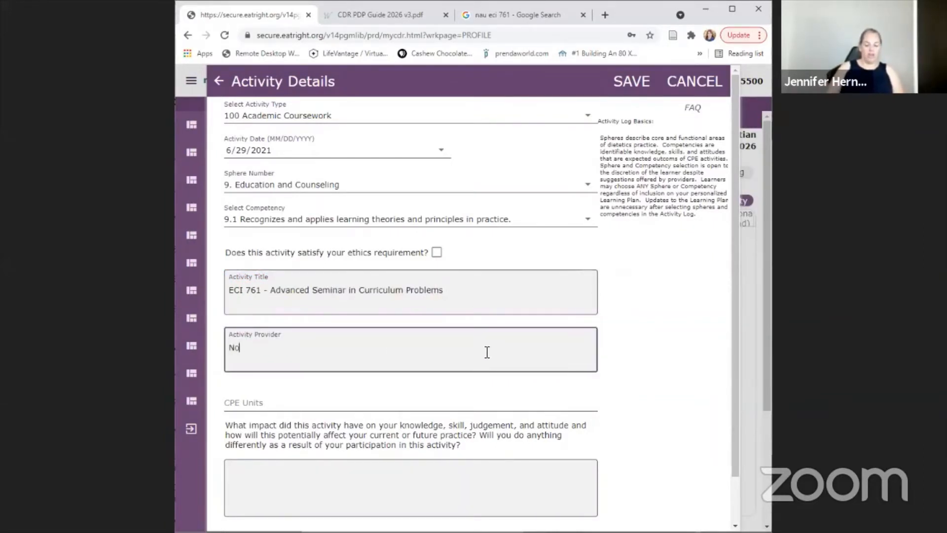
{"action": "type", "text": "rthern Arizo"}
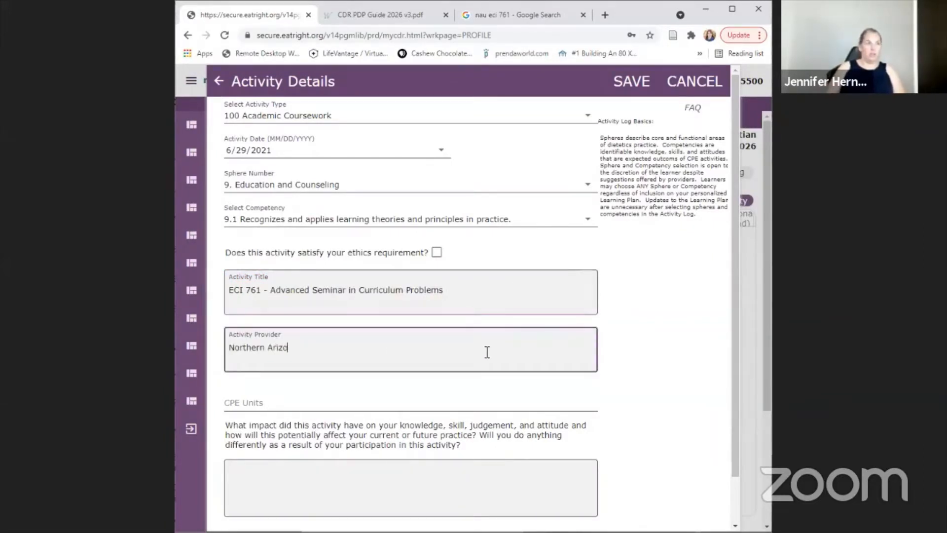
{"action": "type", "text": "na University"}
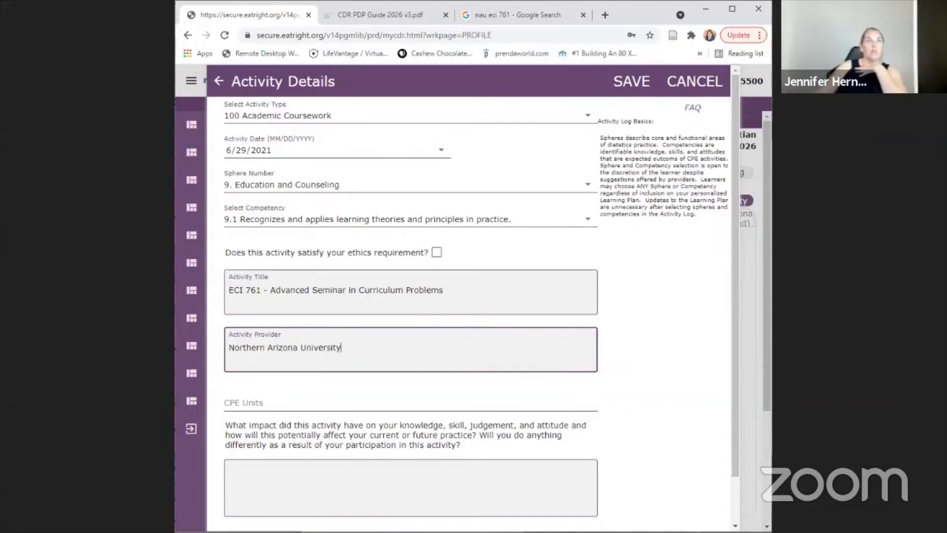
Check the guide's academic coursework requirements and add "3 credit semester course" as a second line of the activity title.
{"action": "left_click", "coordinate": [372, 21]}
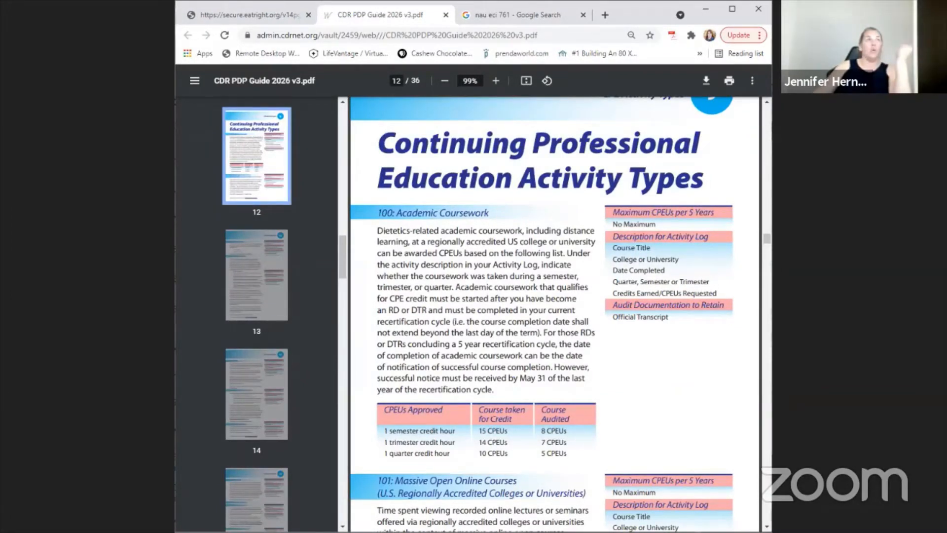
{"action": "left_click", "coordinate": [253, 15]}
{"action": "left_click", "coordinate": [462, 294]}
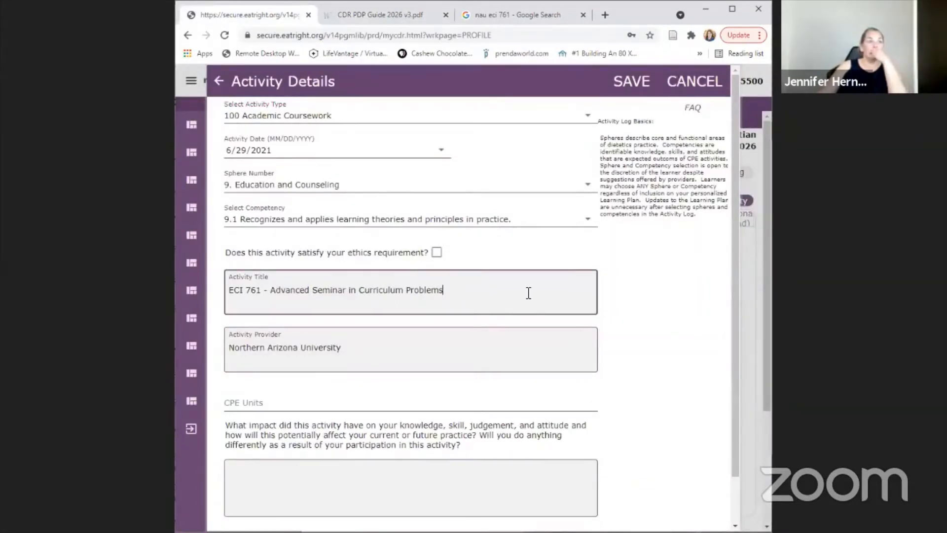
{"action": "key", "text": "Return"}
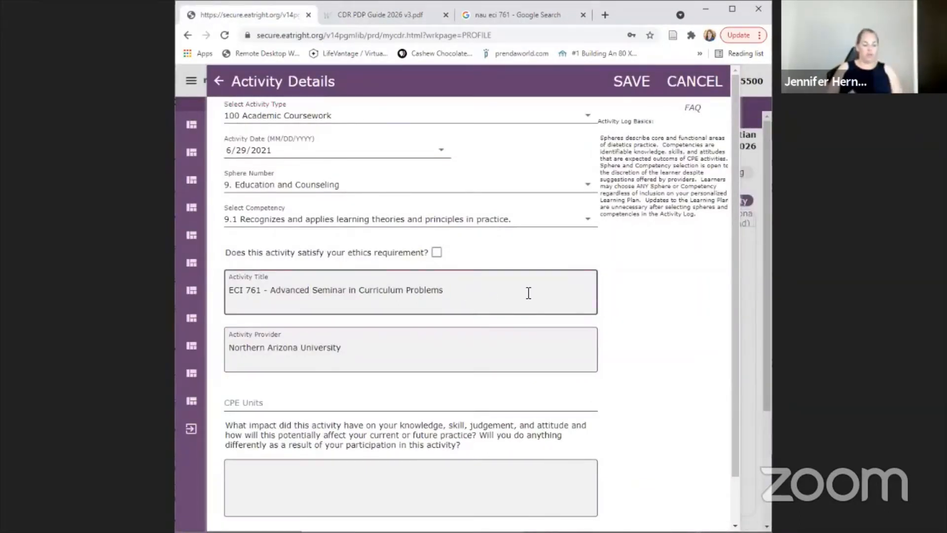
{"action": "type", "text": "3 credit"}
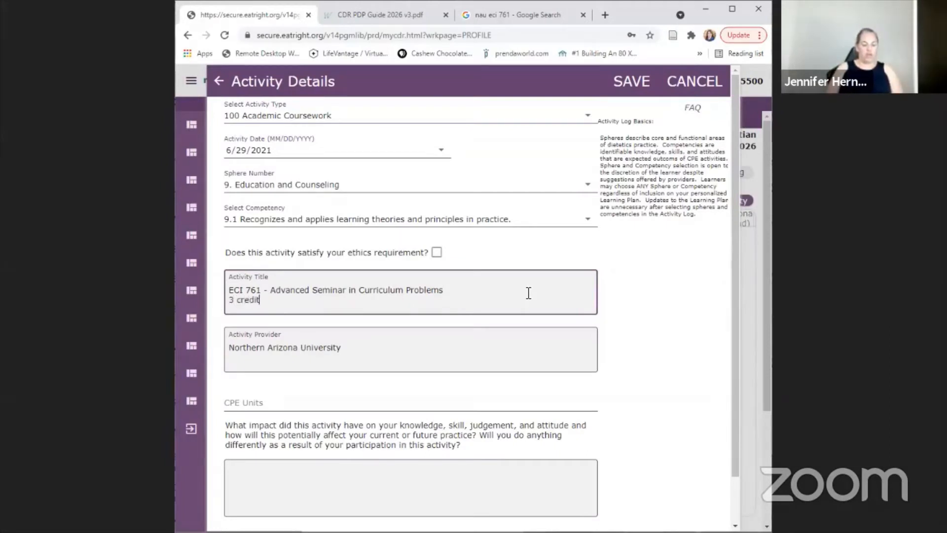
{"action": "type", "text": " semester "}
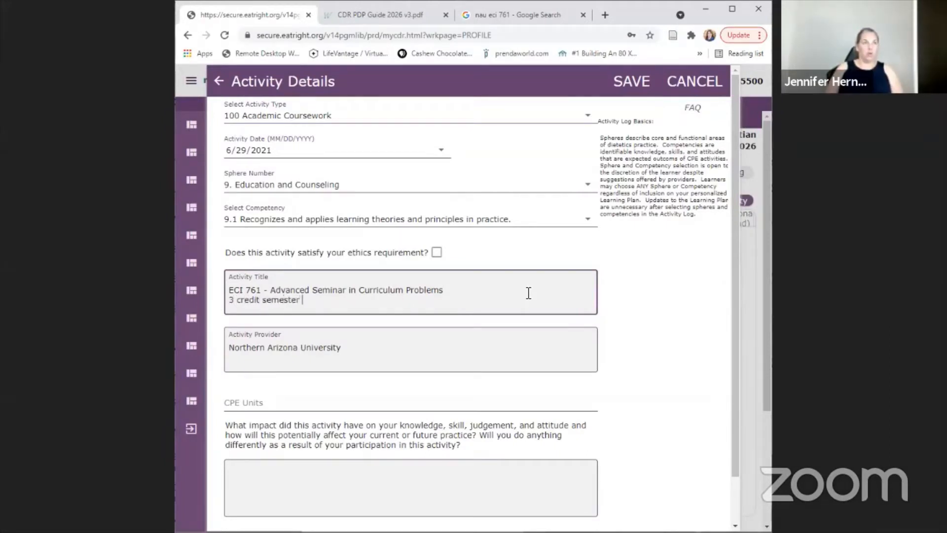
{"action": "type", "text": "course"}
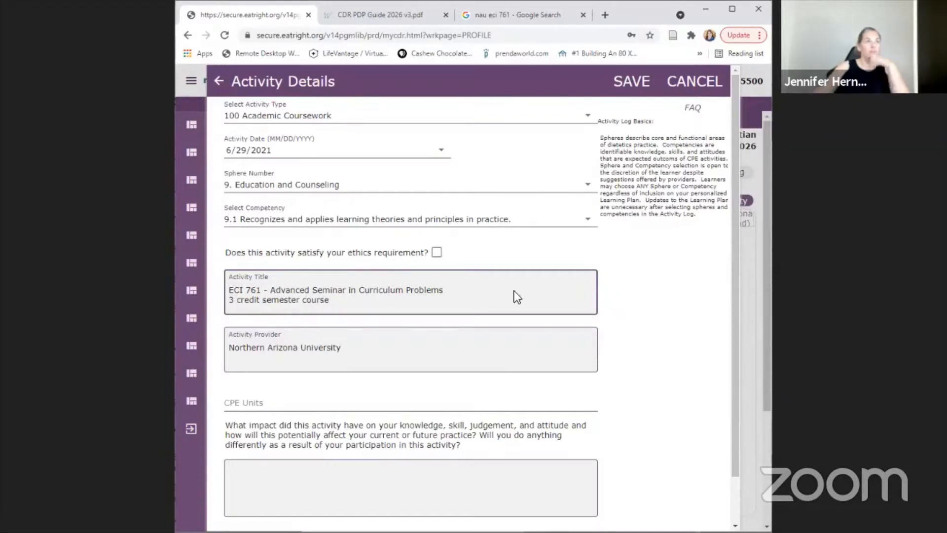
Set the CPE units to 45 and check the entry against the guide's description requirements for academic coursework.
{"action": "left_click", "coordinate": [306, 406]}
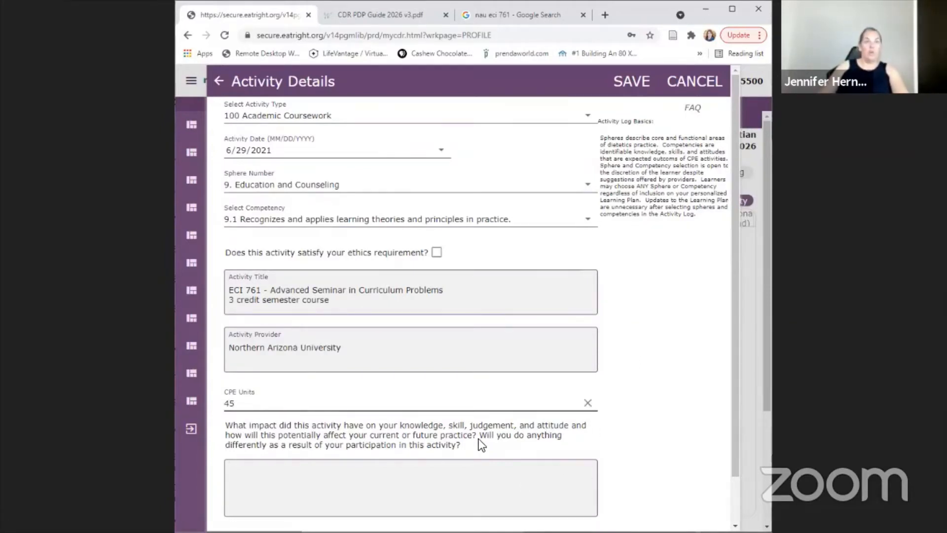
{"action": "scroll", "coordinate": [476, 436], "scroll_direction": "down", "scroll_amount": 1}
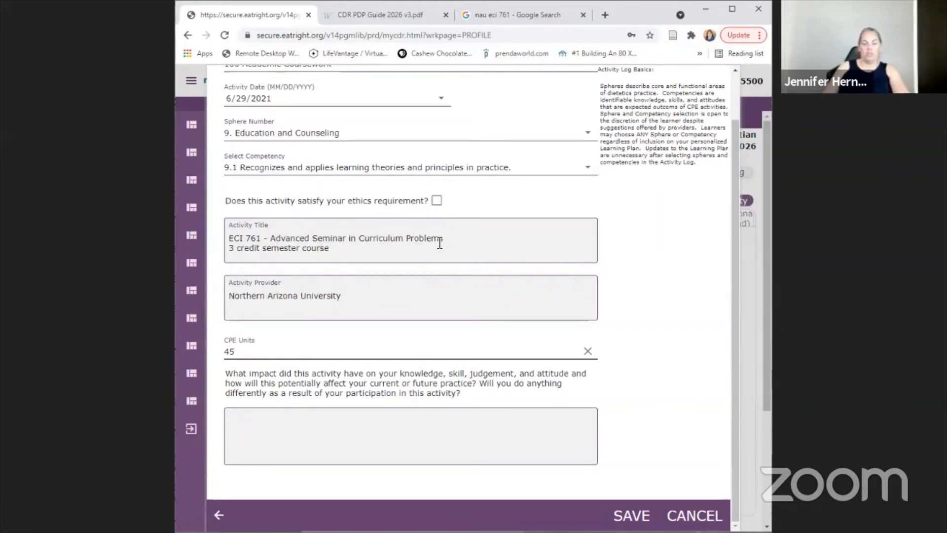
{"action": "left_click", "coordinate": [376, 17]}
{"action": "left_click_drag", "start_coordinate": [613, 247], "coordinate": [719, 295]}
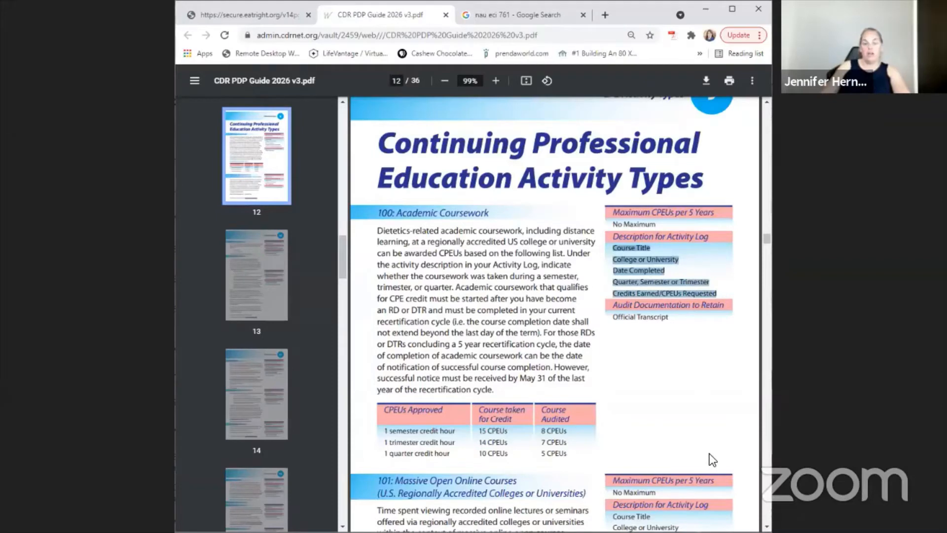
{"action": "left_click", "coordinate": [252, 14]}
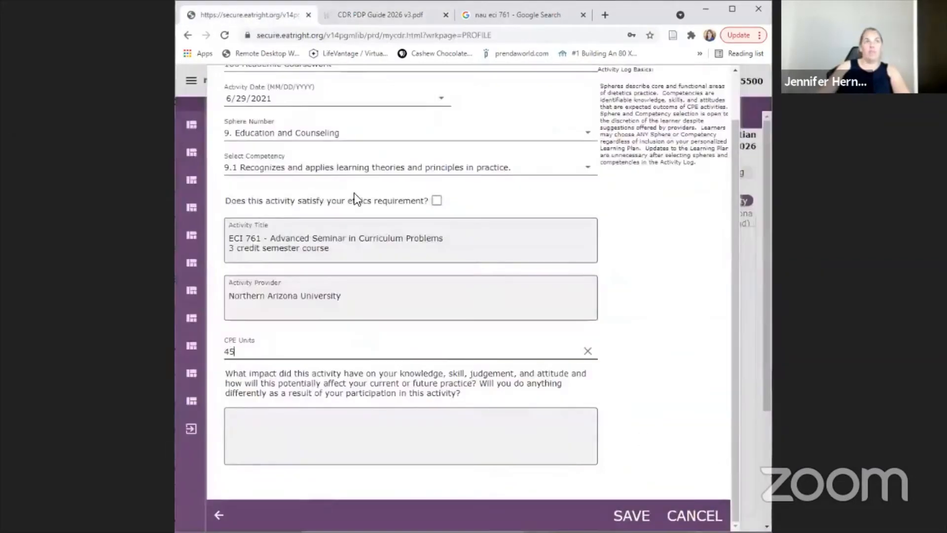
Describe the impact as reflecting on educational theory in dietetics education and re-thinking the ways classes are taught, and save the activity.
{"action": "left_click", "coordinate": [301, 414]}
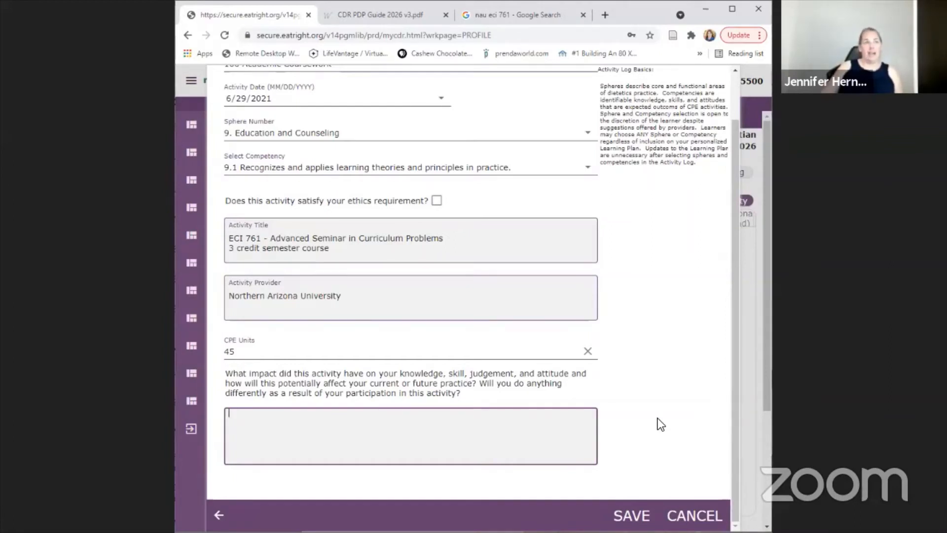
{"action": "type", "text": "I reflected on educational theory and its impact on dietetics education. It has helped me to re-think the ways in which I teach my classes."}
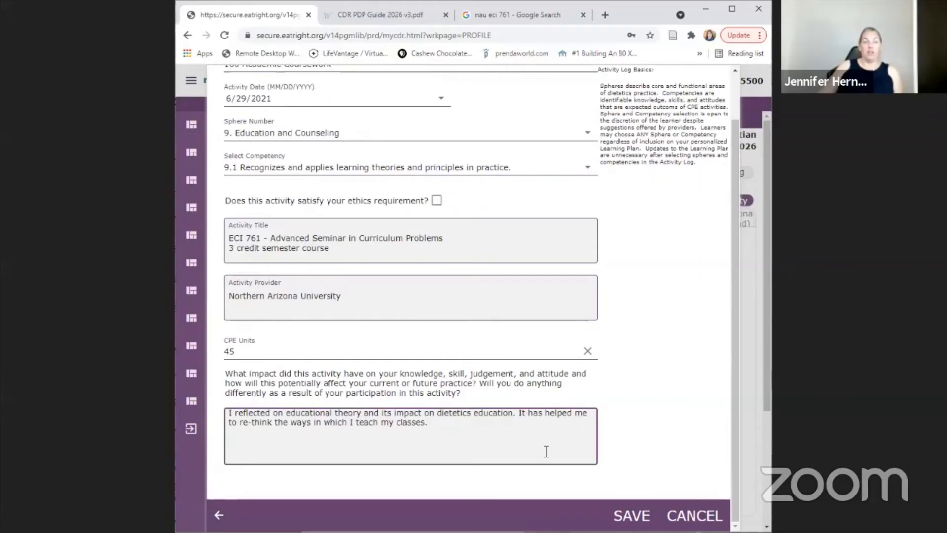
{"action": "left_click", "coordinate": [632, 516]}
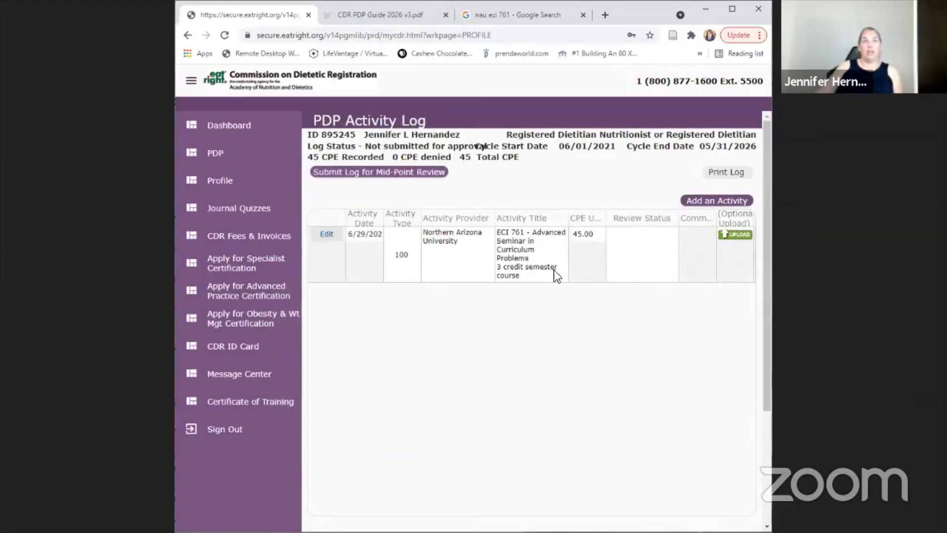
View the document upload form for the ECI 761 activity and leave it without uploading anything.
{"action": "left_click", "coordinate": [739, 234]}
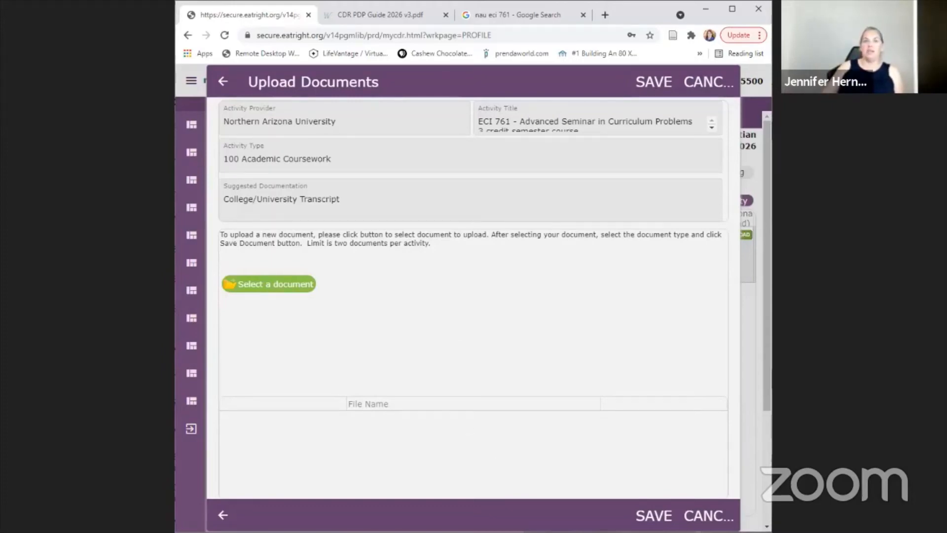
{"action": "left_click", "coordinate": [715, 515]}
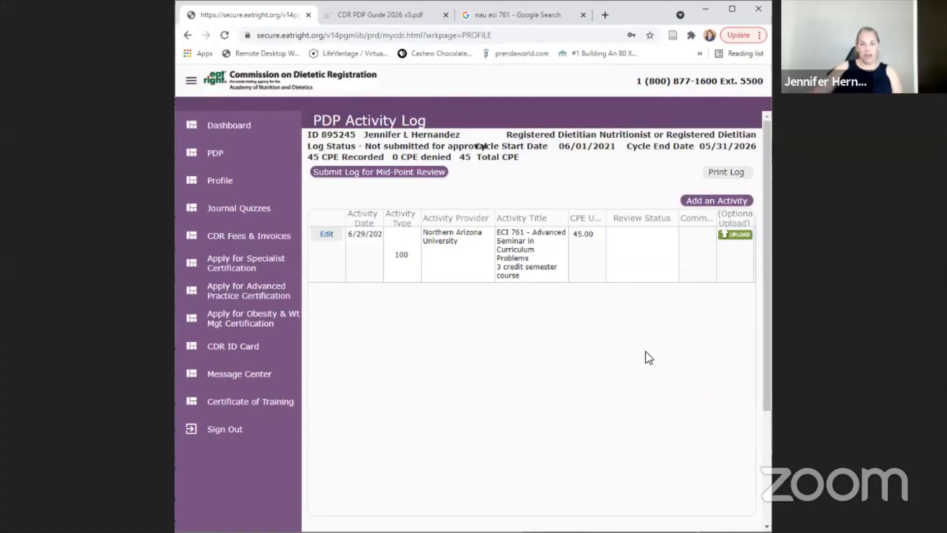
Look up the 171: Webinars/Teleseminars activity type and its log requirements in the CDR PDP Guide.
{"action": "left_click", "coordinate": [384, 14]}
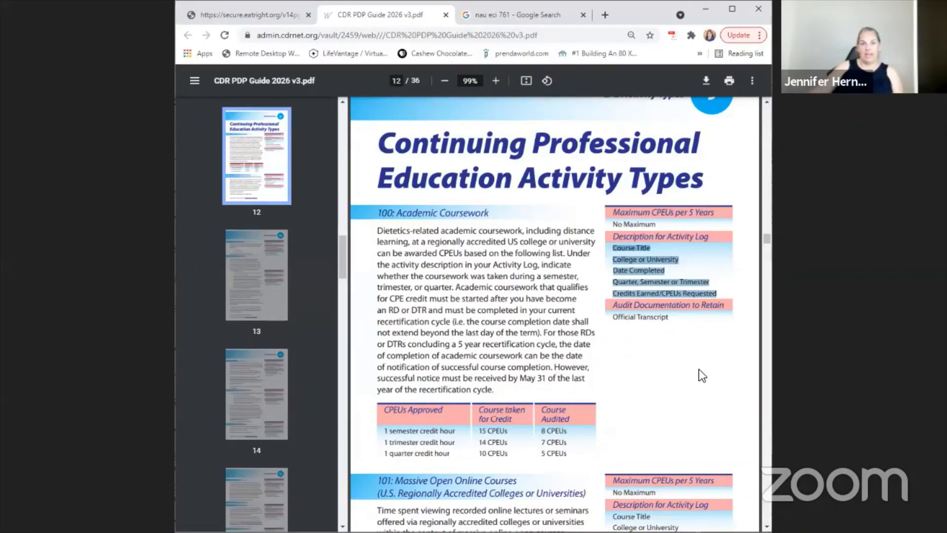
{"action": "scroll", "coordinate": [698, 369], "scroll_direction": "down", "scroll_amount": 10}
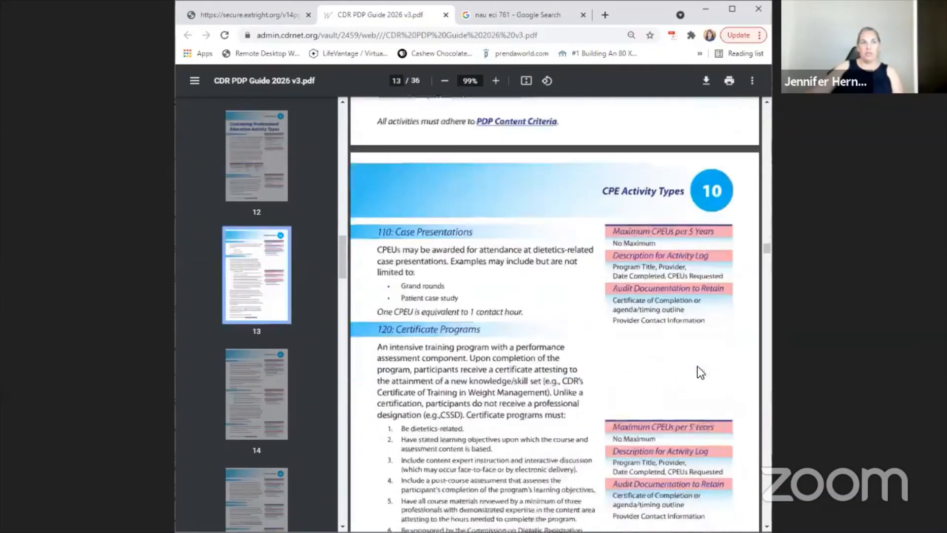
{"action": "scroll", "coordinate": [697, 366], "scroll_direction": "down", "scroll_amount": 15}
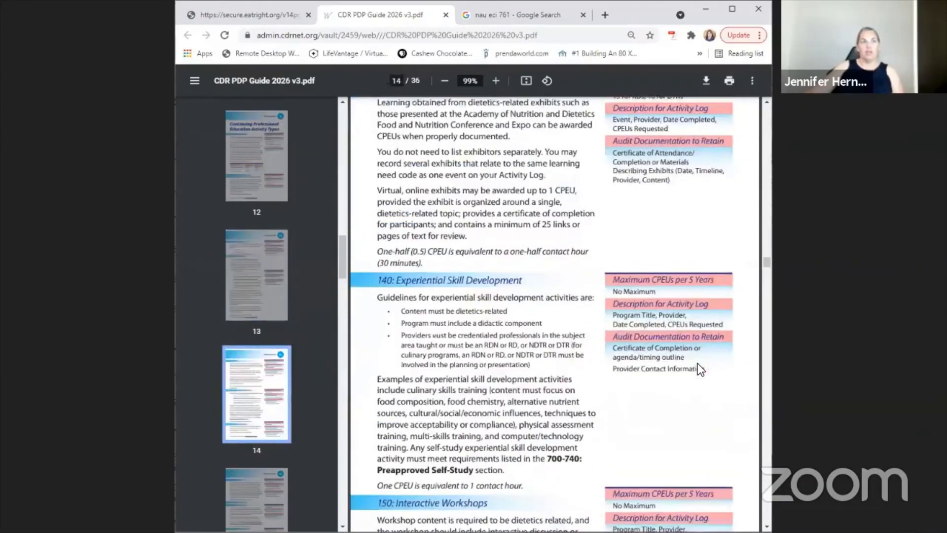
{"action": "scroll", "coordinate": [697, 366], "scroll_direction": "down", "scroll_amount": 15}
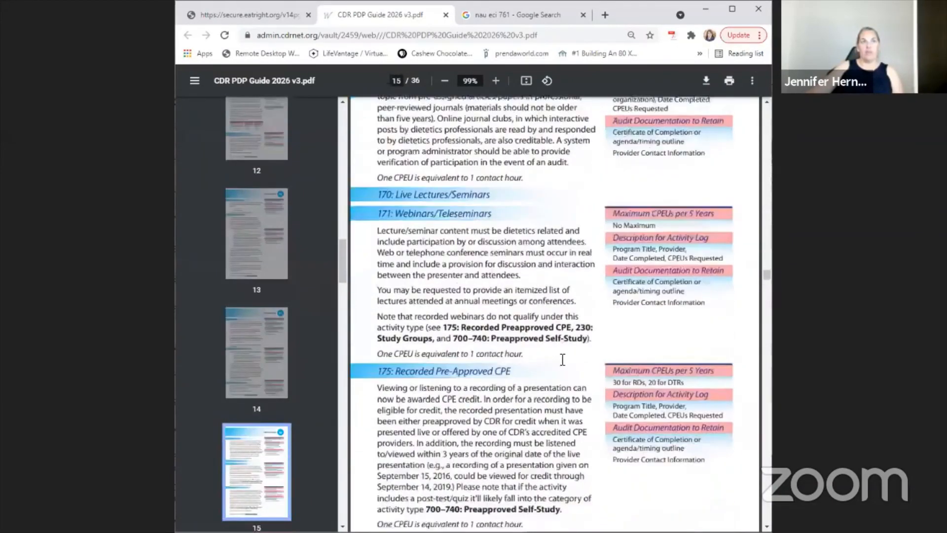
{"action": "scroll", "coordinate": [563, 359], "scroll_direction": "down", "scroll_amount": 1}
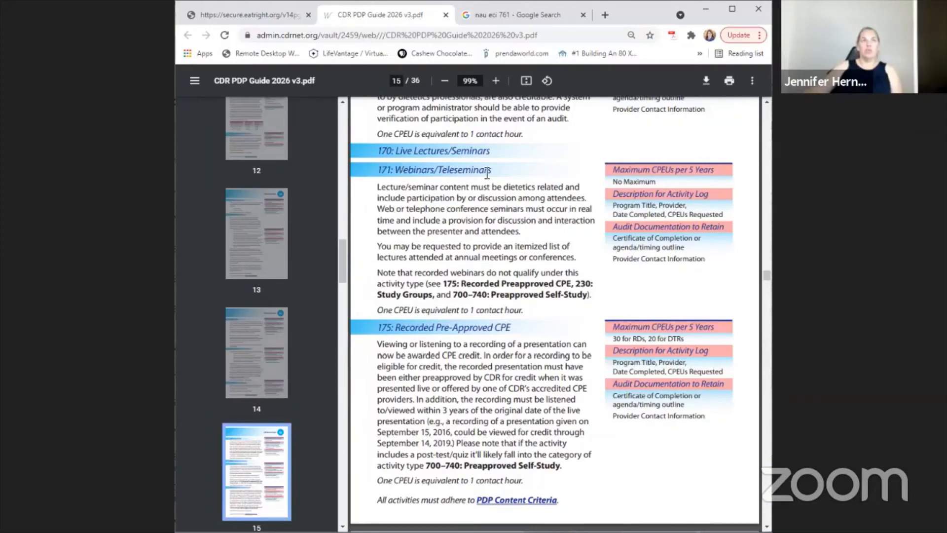
Add a new log activity of type 171 Live Webinars / Teleseminars with the activity date 6/6/2021.
{"action": "left_click", "coordinate": [214, 16]}
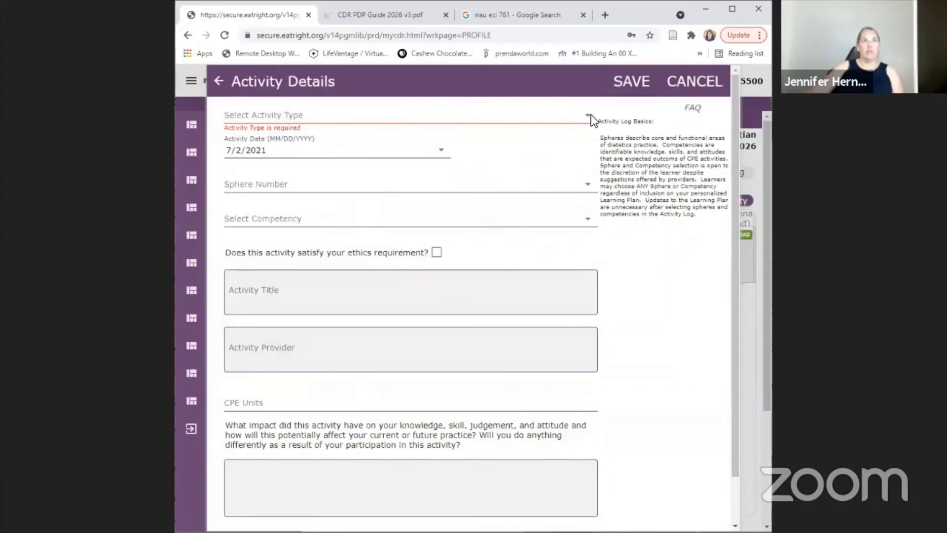
{"action": "left_click", "coordinate": [591, 114]}
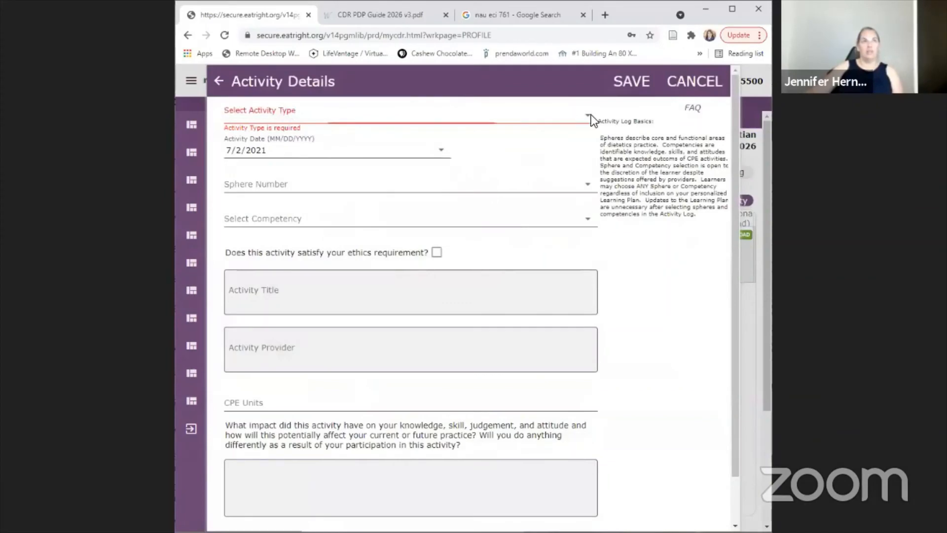
{"action": "scroll", "coordinate": [488, 209], "scroll_direction": "down", "scroll_amount": 4}
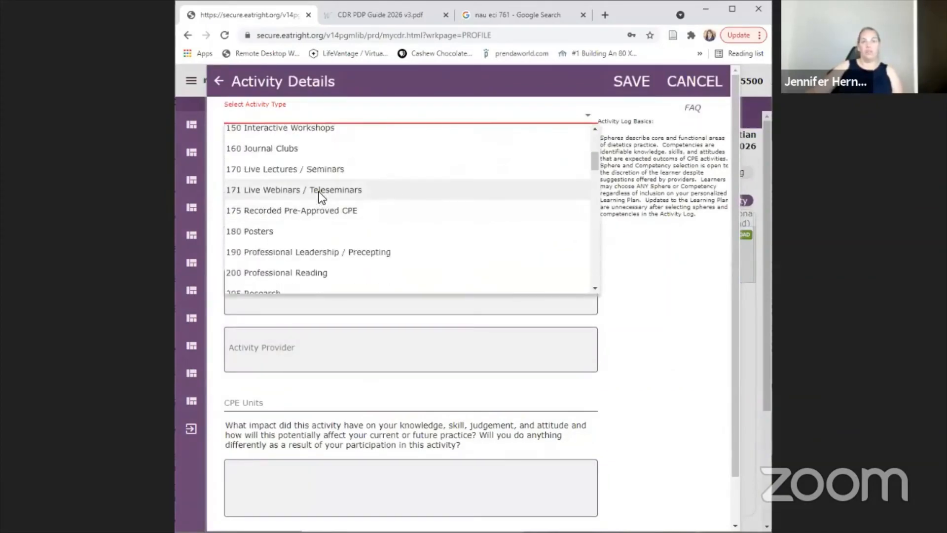
{"action": "left_click", "coordinate": [376, 191]}
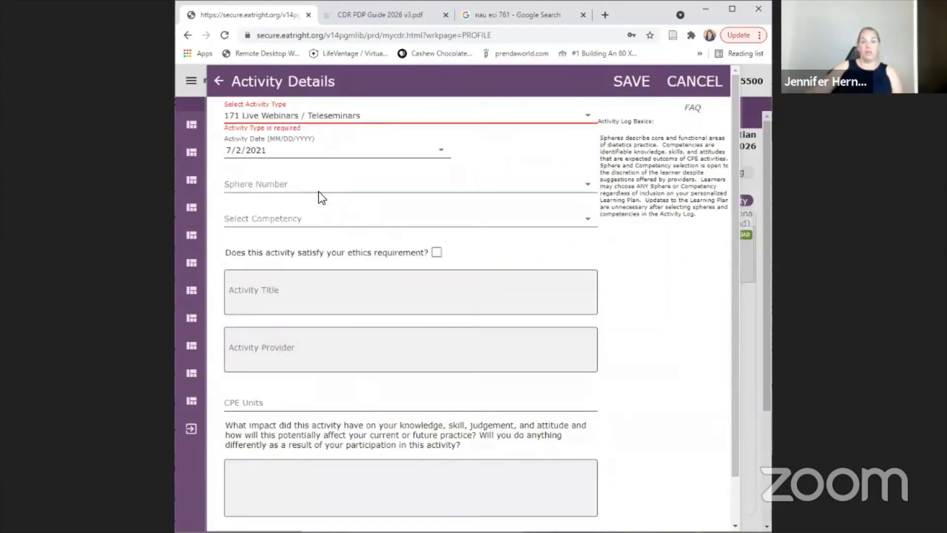
{"action": "left_click", "coordinate": [440, 150]}
{"action": "left_click", "coordinate": [443, 220]}
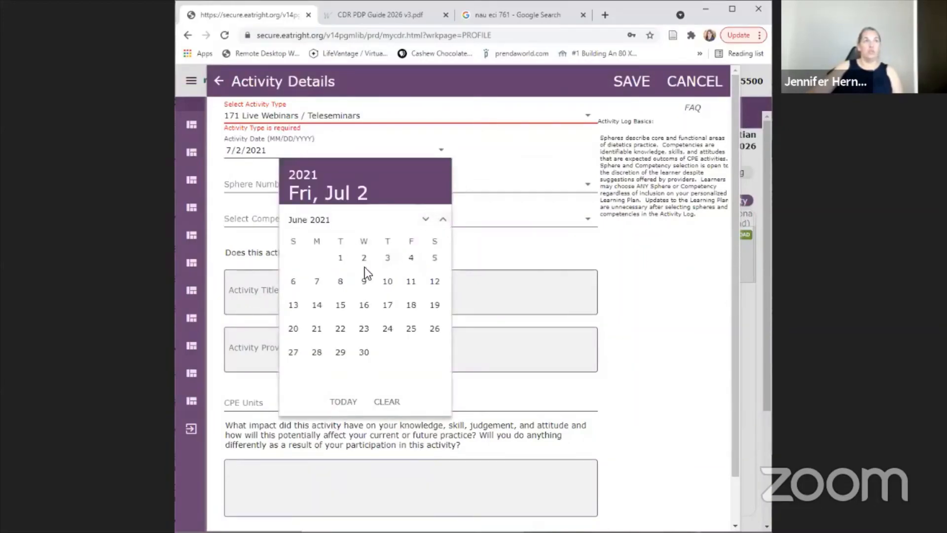
{"action": "left_click", "coordinate": [293, 284]}
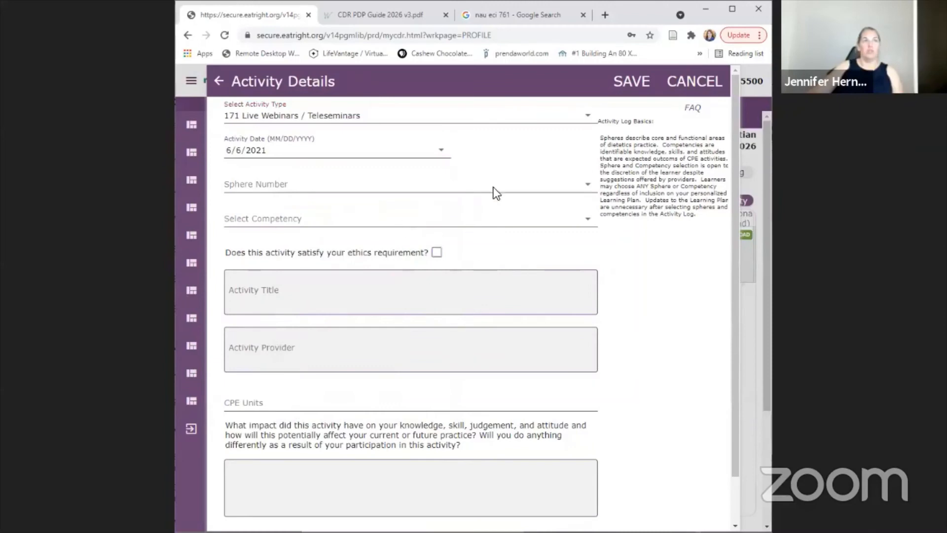
Try sphere 3. Leadership and Advocacy with its competencies, and switch to sphere 13. Foodservice Systems and Management.
{"action": "left_click", "coordinate": [586, 185]}
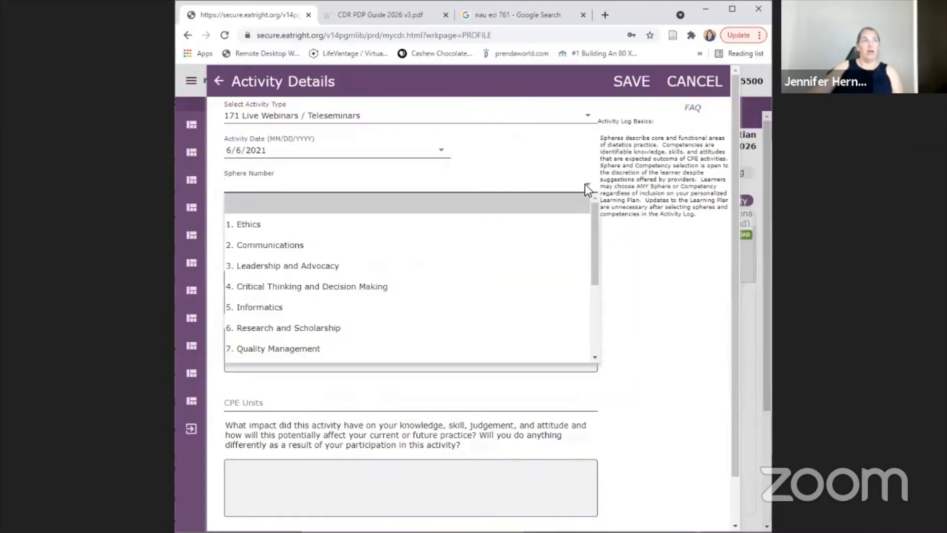
{"action": "left_click", "coordinate": [570, 267]}
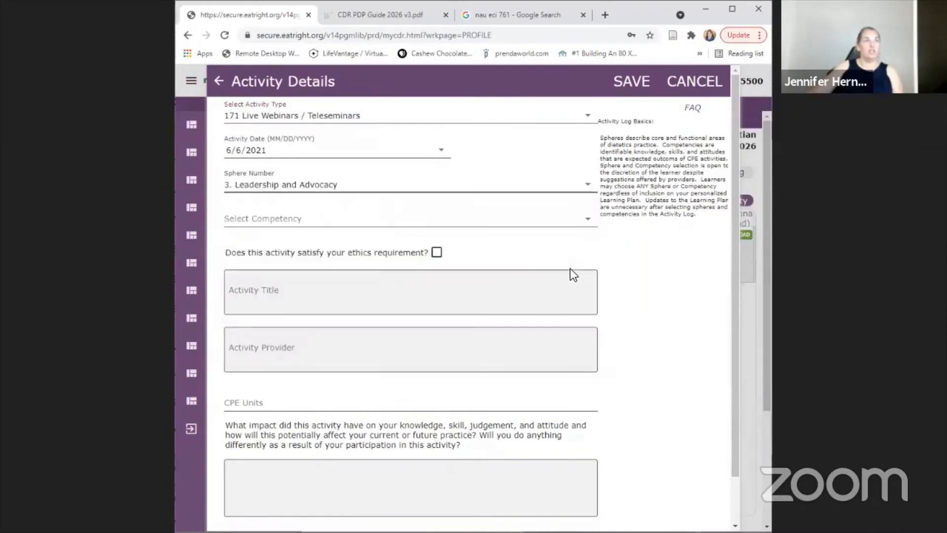
{"action": "left_click", "coordinate": [587, 220]}
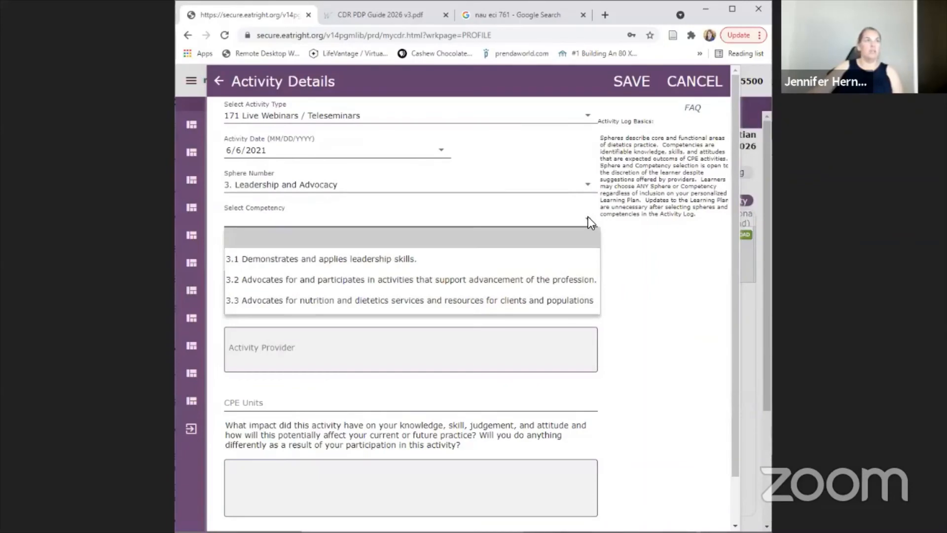
{"action": "left_click", "coordinate": [588, 183]}
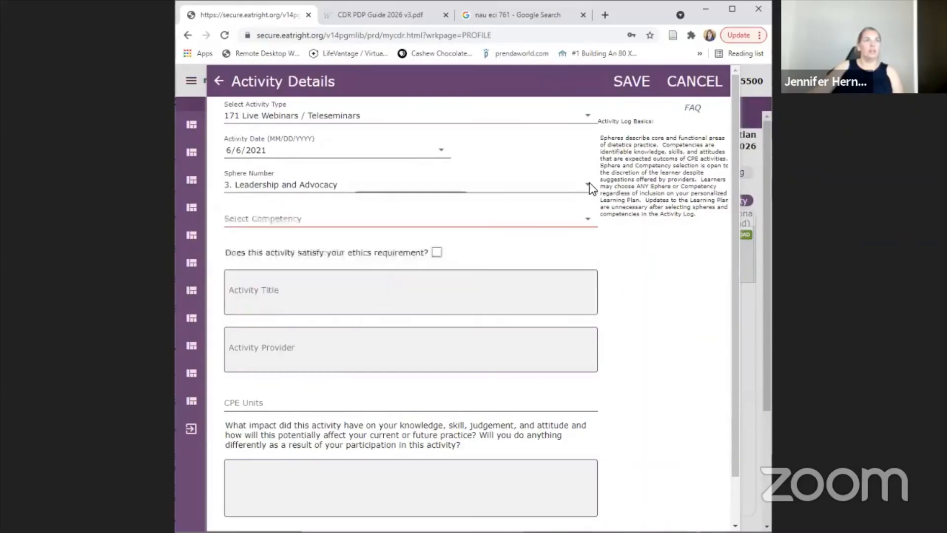
{"action": "left_click", "coordinate": [589, 183]}
{"action": "scroll", "coordinate": [537, 277], "scroll_direction": "down", "scroll_amount": 3}
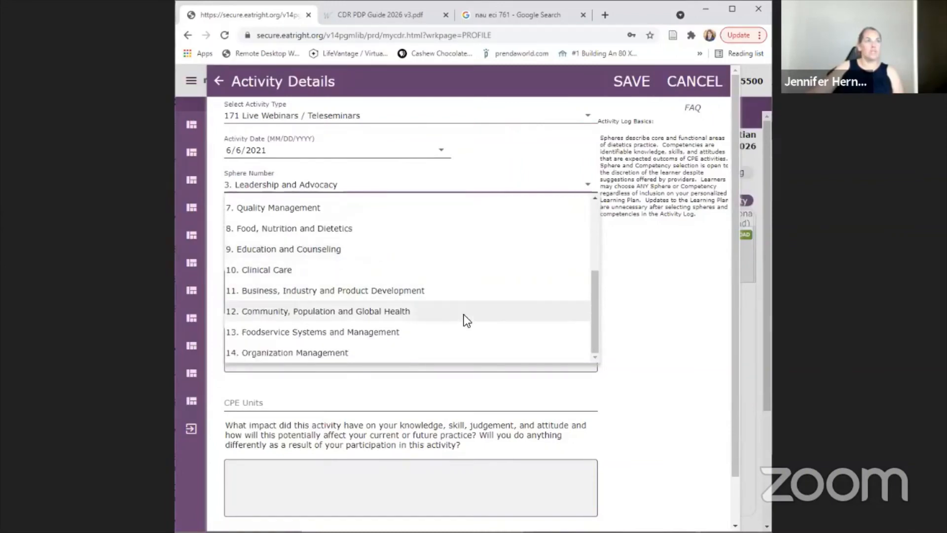
{"action": "left_click", "coordinate": [462, 326]}
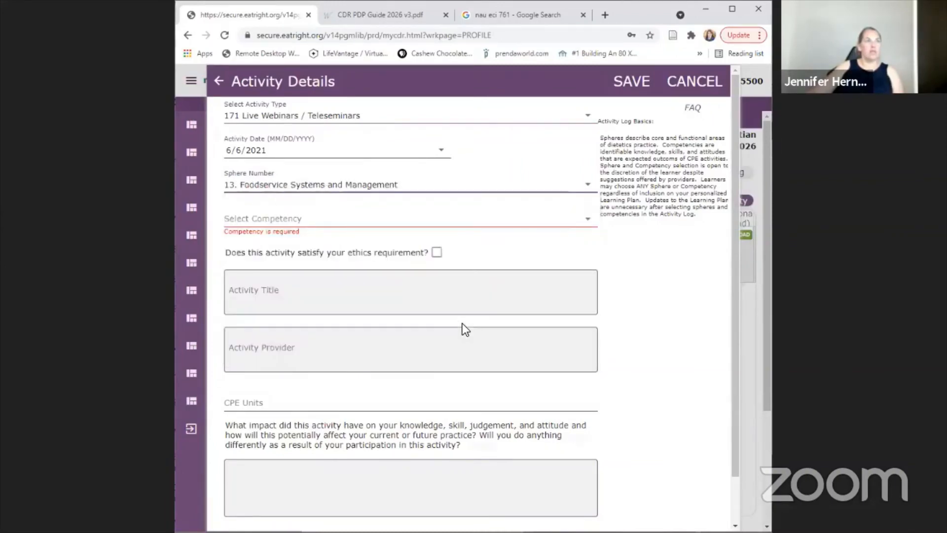
Set the sphere to 11. Business, Industry and Product Development and select competency 11.4 Develops advertising messages and materials in a professional and ethical manner.
{"action": "left_click", "coordinate": [589, 184]}
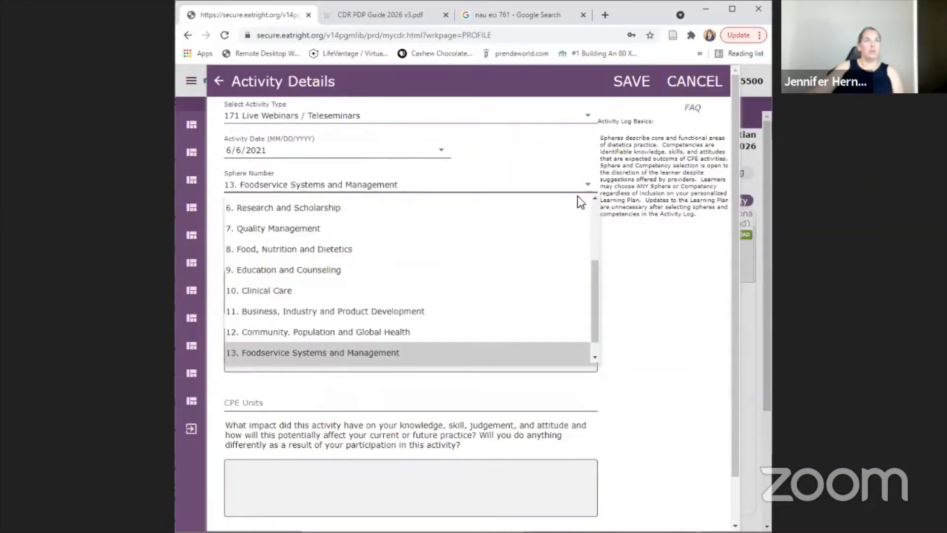
{"action": "left_click", "coordinate": [477, 303]}
{"action": "left_click", "coordinate": [587, 218]}
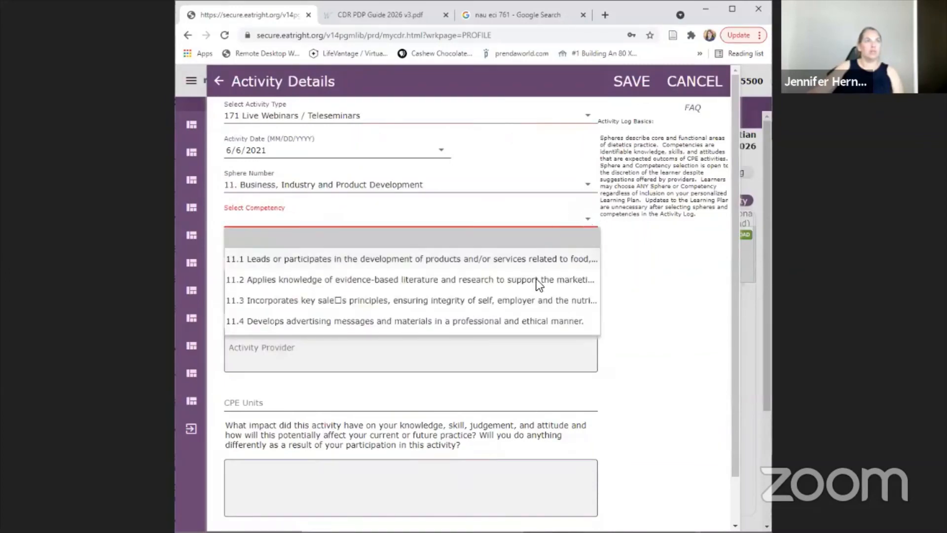
{"action": "left_click", "coordinate": [495, 321]}
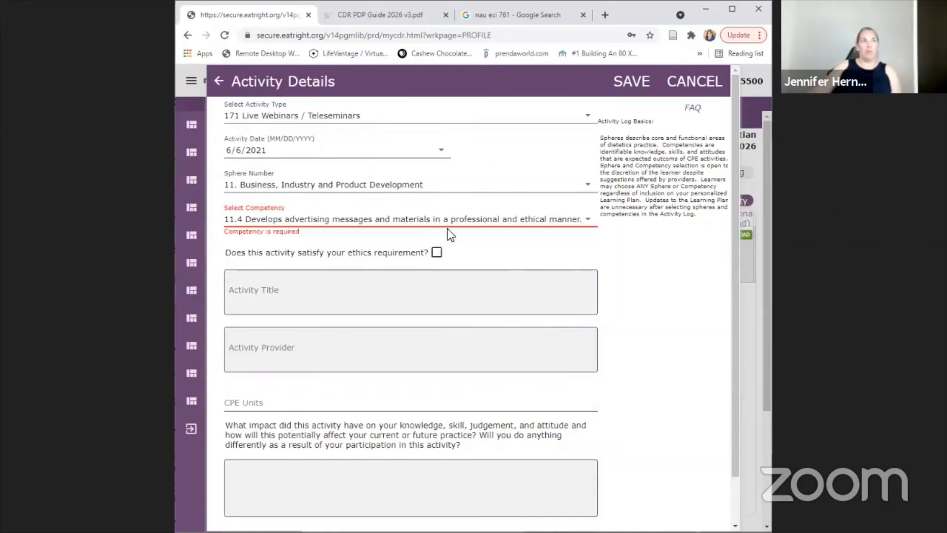
Review the webinar entry's remaining fields, and highlight the certificate or agenda/timing outline requirement under 175: Recorded Pre-Approved CPE in the CDR PDP Guide.
{"action": "left_click", "coordinate": [339, 307]}
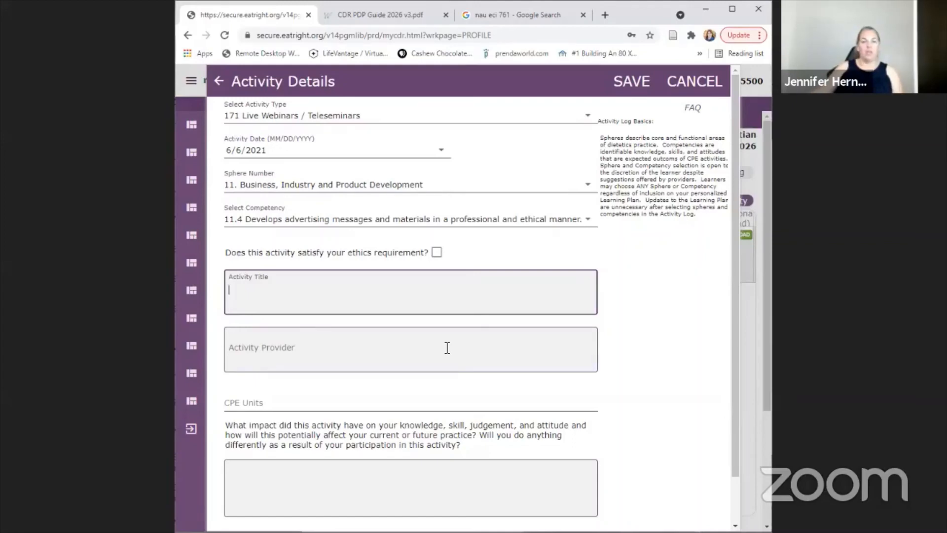
{"action": "scroll", "coordinate": [634, 360], "scroll_direction": "down", "scroll_amount": 1}
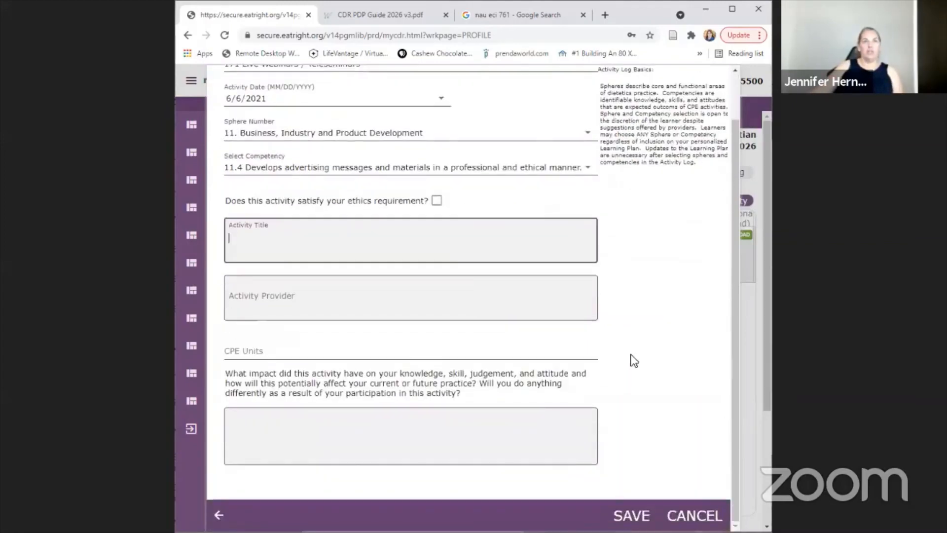
{"action": "left_click", "coordinate": [381, 13]}
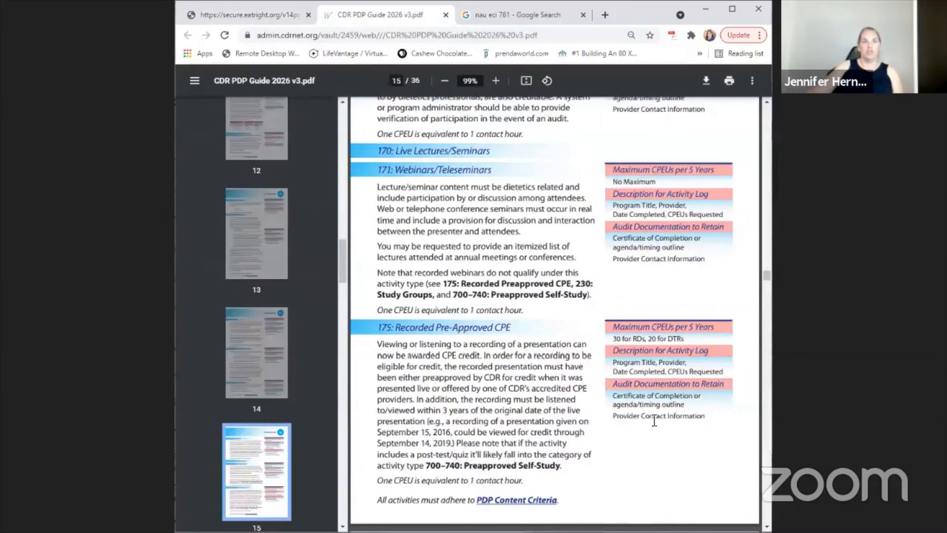
{"action": "left_click_drag", "start_coordinate": [613, 396], "coordinate": [689, 406]}
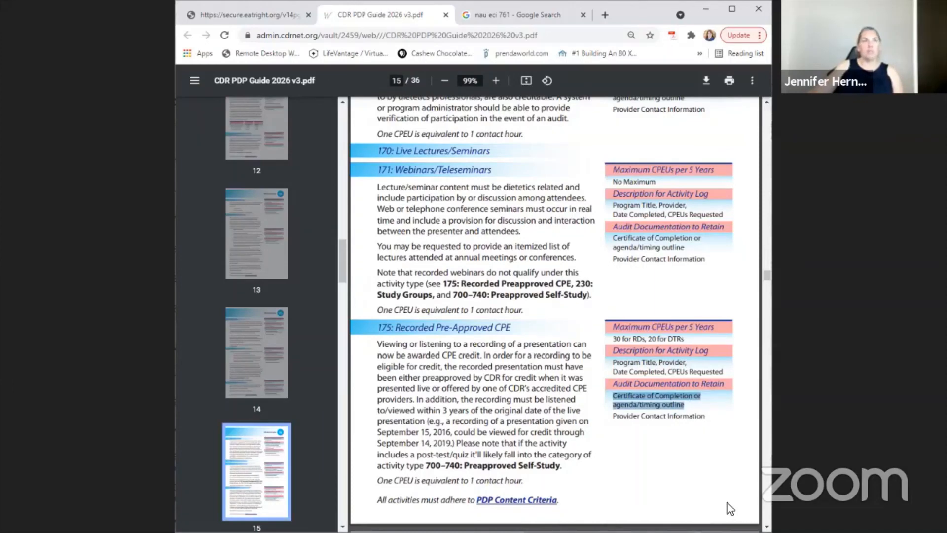
Return to the activity entry form and discard the unfinished live webinar activity without saving it.
{"action": "left_click", "coordinate": [259, 12]}
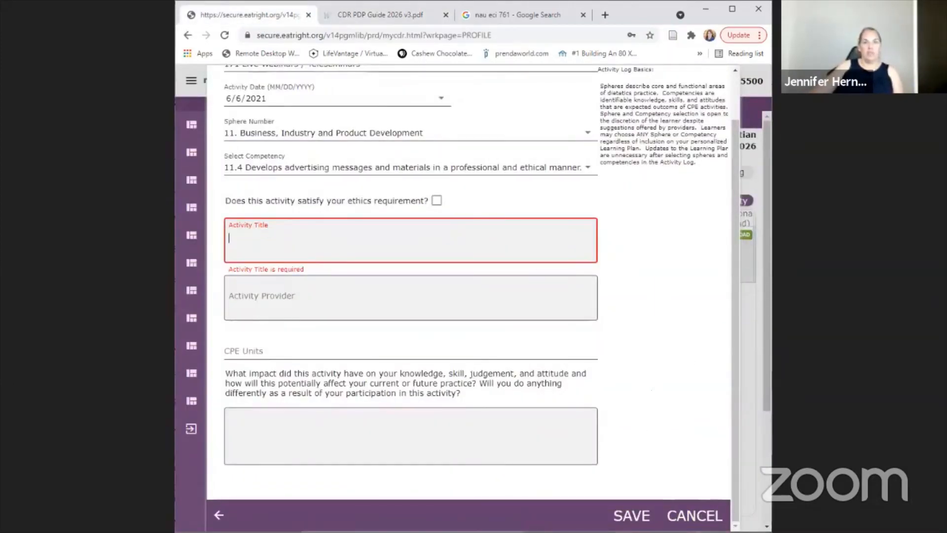
{"action": "left_click", "coordinate": [695, 516]}
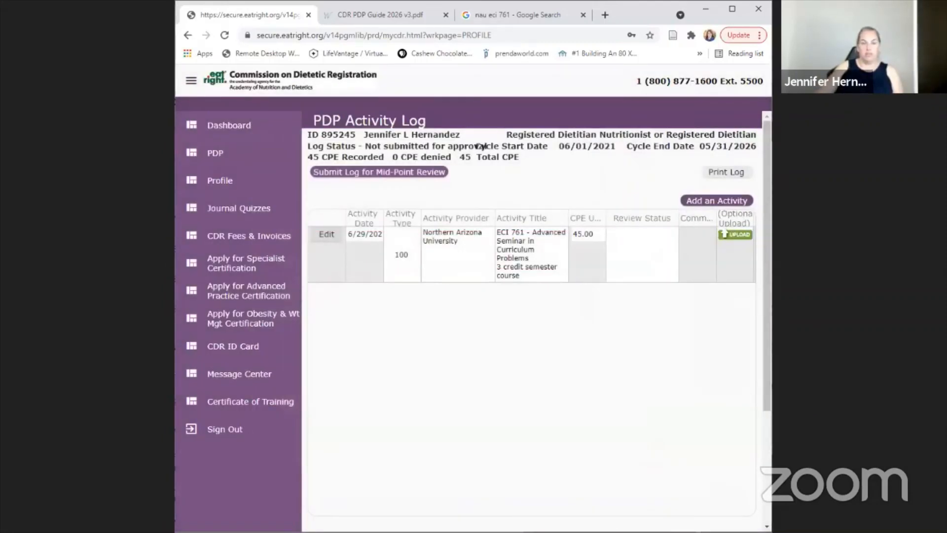